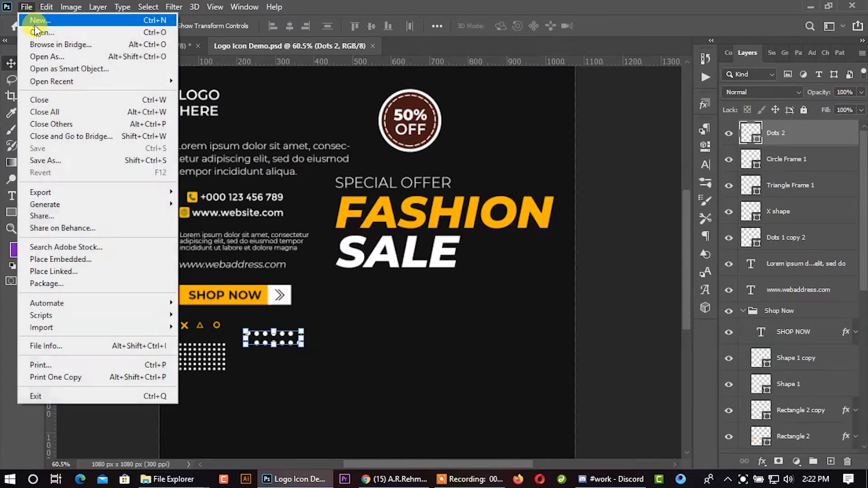
- Create a new 1080 × 1080 px document at 300 ppi in RGB Color with a white background
left_click_drag(583, 139, 544, 140)
left_click(575, 176)
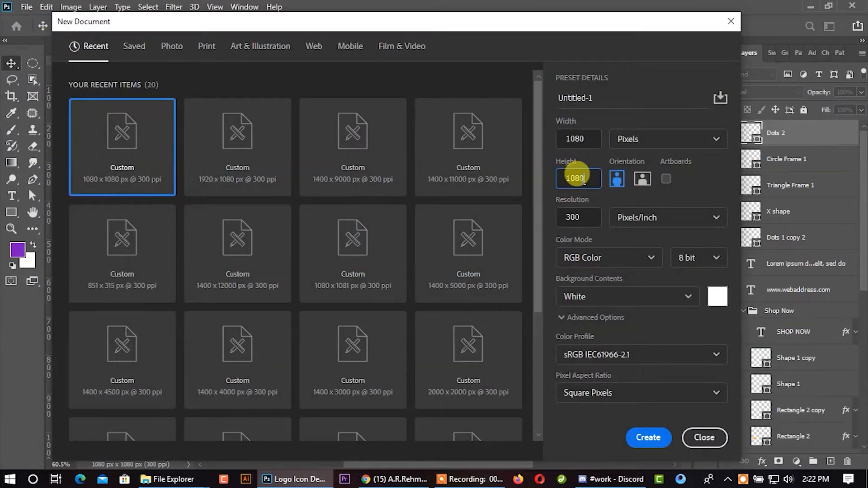
left_click(646, 437)
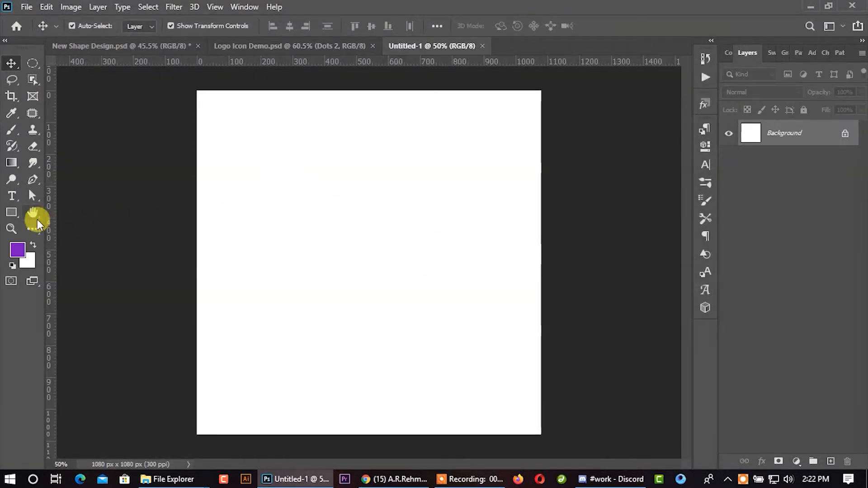
- Create a purple rectangle 64 px wide and 61 px high on the canvas
left_click(10, 213)
left_click(278, 227)
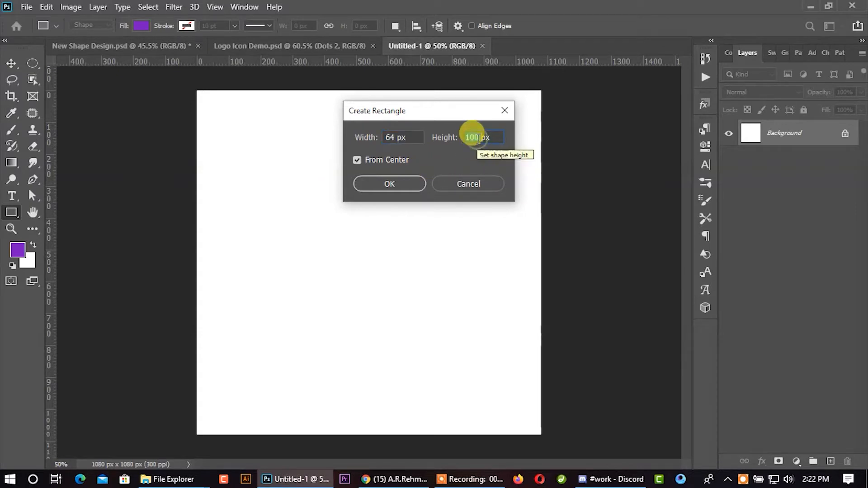
type("61.44")
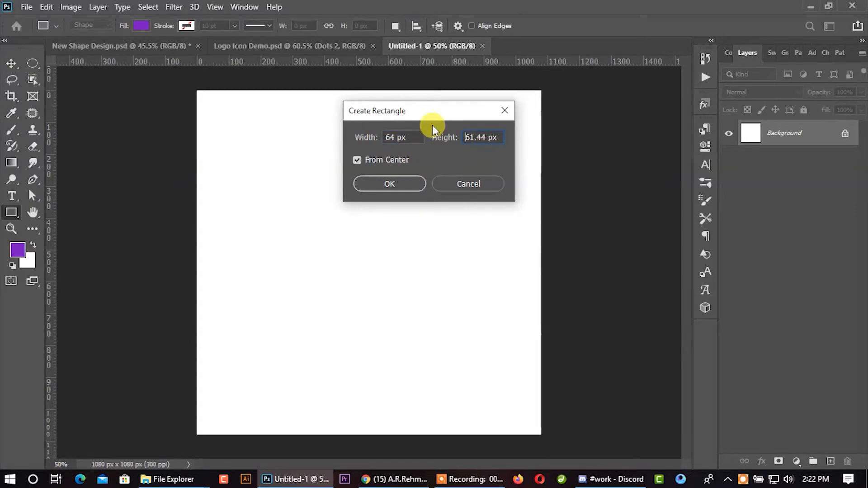
key("Return")
left_click(666, 124)
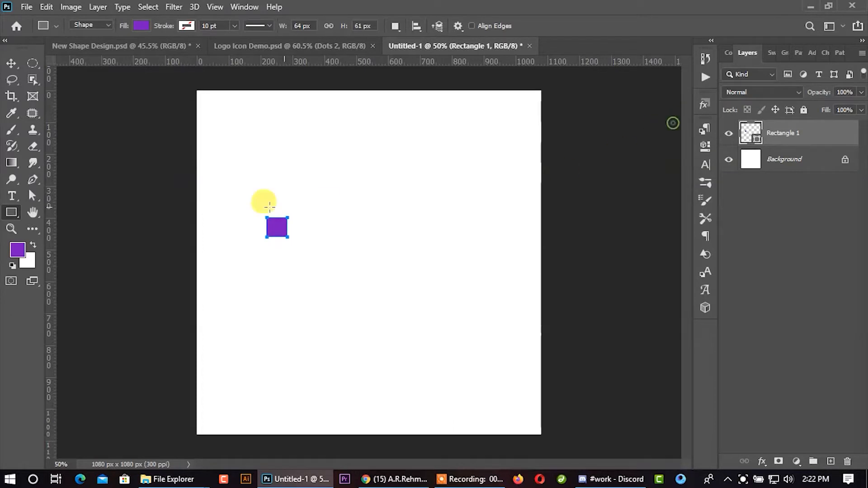
- Move the purple rectangle into the canvas's upper-left corner and add a vertical margin guide along its inner edge
left_click(12, 63)
key("ctrl+plus")
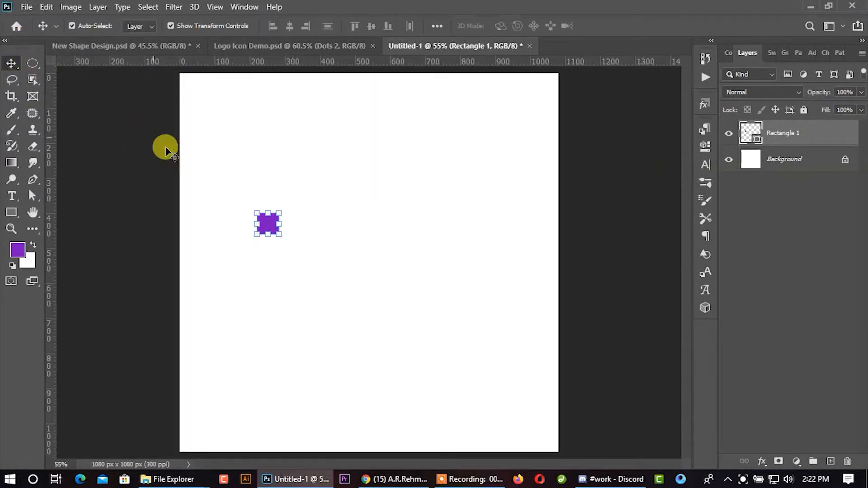
left_click(302, 219)
left_click_drag(275, 230, 196, 90)
left_click(58, 137)
left_click_drag(54, 137, 202, 138)
- Add the remaining margin guides using the rectangle moved to the canvas's lower-right corner as a spacer, and delete the rectangle
left_click_drag(223, 62, 543, 447)
left_click_drag(45, 343, 536, 371)
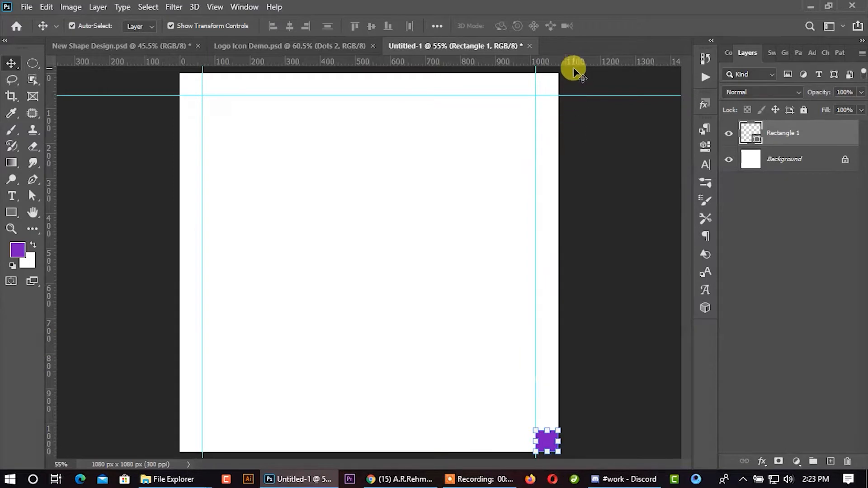
left_click_drag(573, 63, 546, 430)
left_click(470, 372)
left_click(545, 435)
key("Delete")
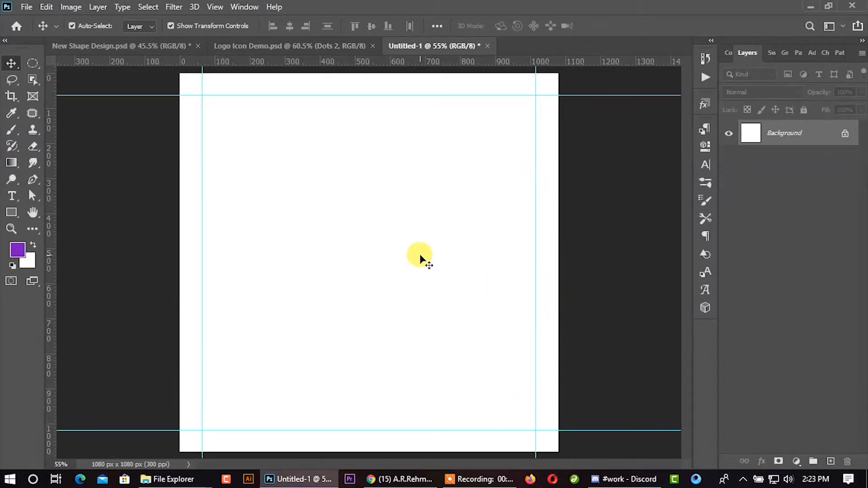
- Draw a purple square about 534 px wide and enlarge it to about 202% so it covers the whole canvas
left_click(12, 213)
left_click_drag(271, 250, 366, 345)
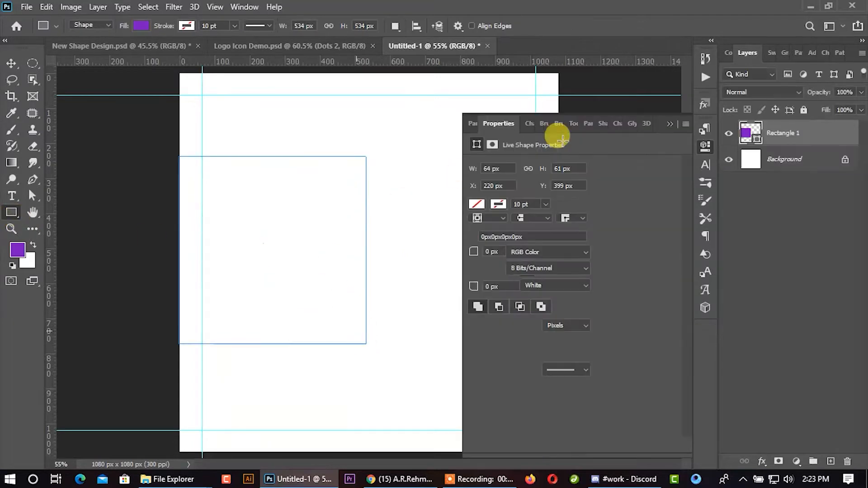
left_click(666, 123)
left_click(13, 68)
left_click_drag(291, 229, 296, 148)
left_click_drag(368, 259, 558, 451)
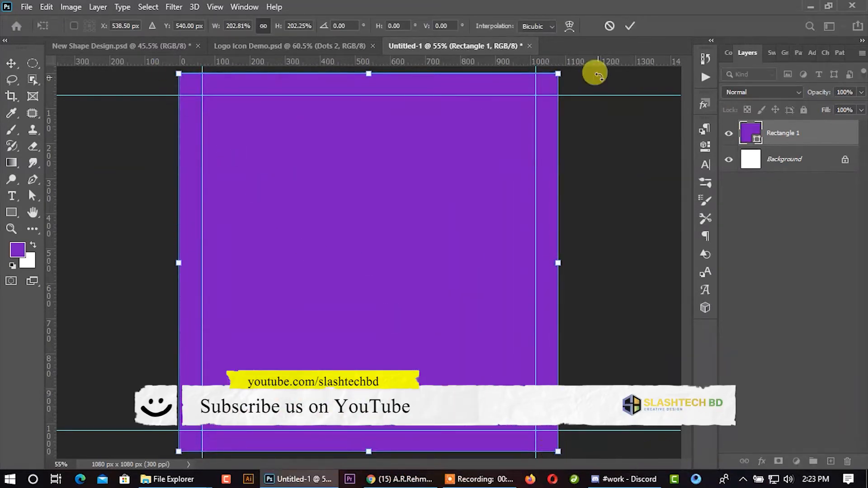
left_click(636, 30)
- Apply a radial Gradient Overlay from #008187 to #021718 to the full-canvas rectangle, with a 37° angle and 150% scale
right_click(801, 128)
left_click(678, 16)
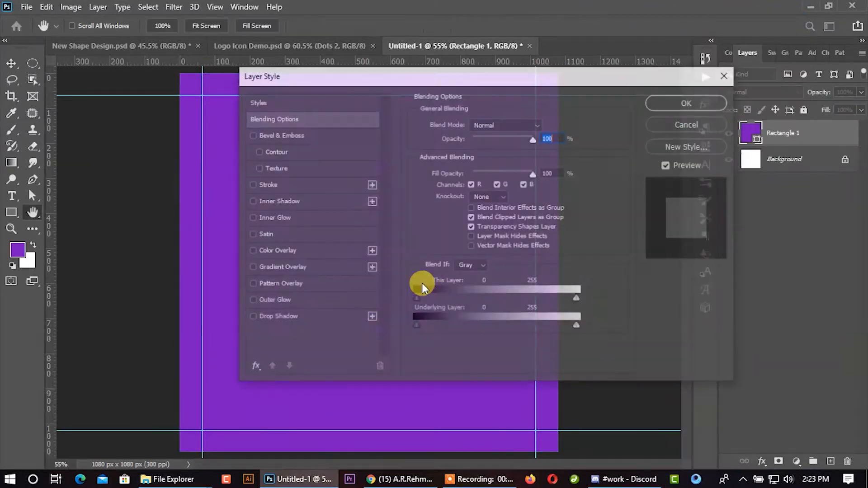
left_click(289, 267)
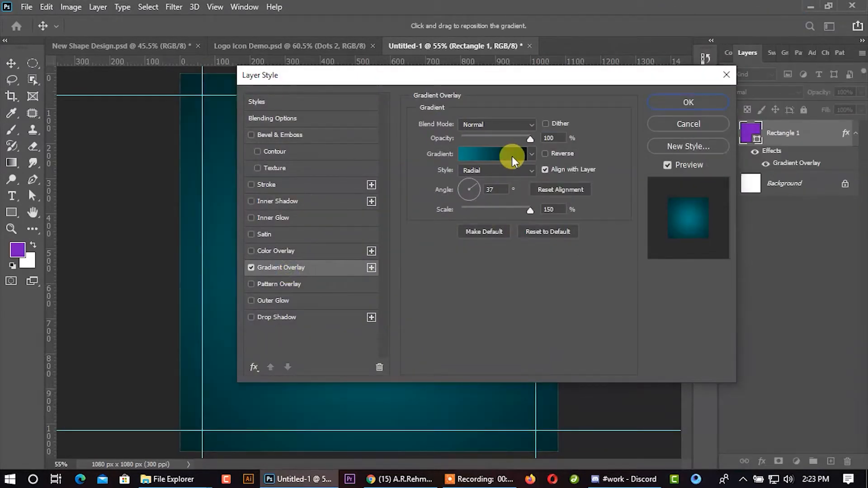
left_click(512, 156)
double_click(587, 374)
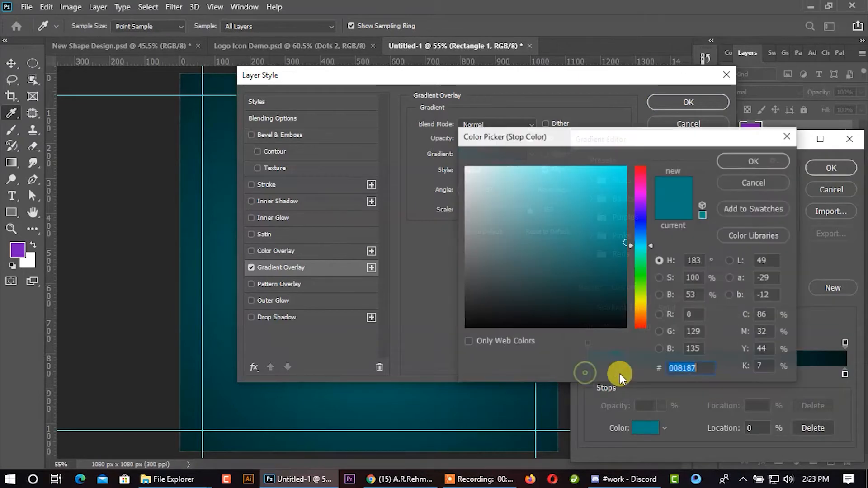
left_click(754, 161)
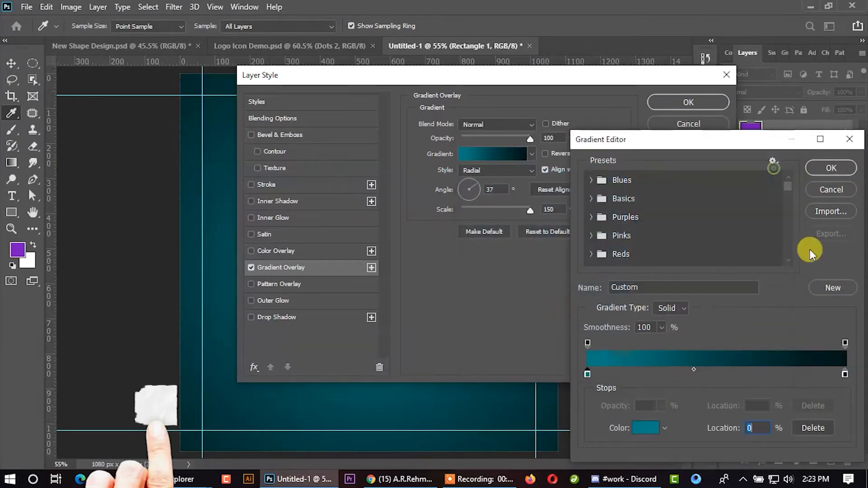
left_click(844, 374)
double_click(845, 374)
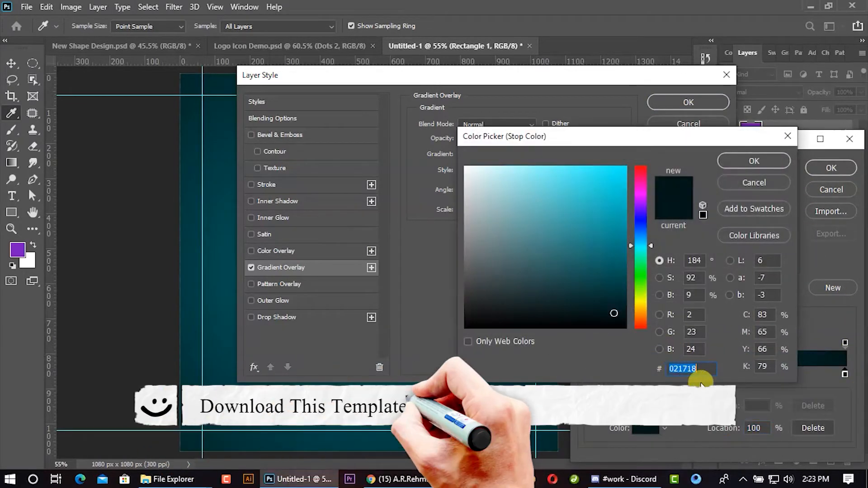
left_click(750, 162)
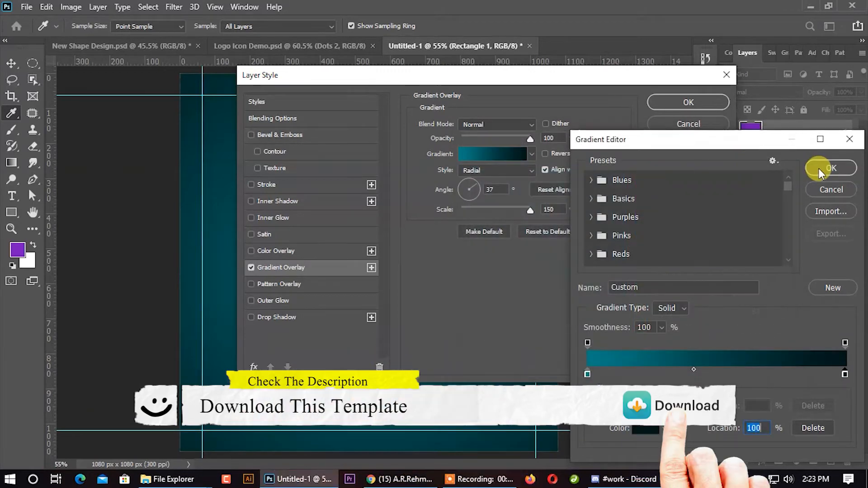
left_click(821, 169)
left_click(689, 103)
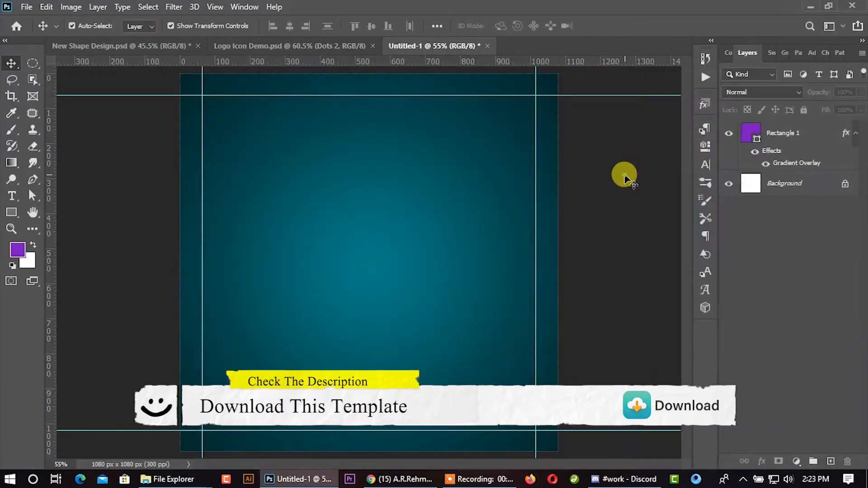
- Stamp a halftone dot pattern over the canvas's upper part on a new layer, using the 1200 px brush in #079198
left_click(9, 132)
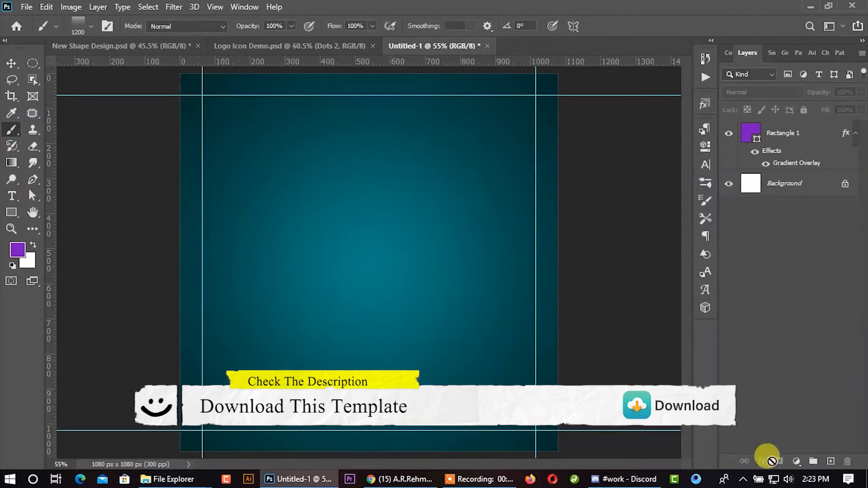
left_click(831, 461)
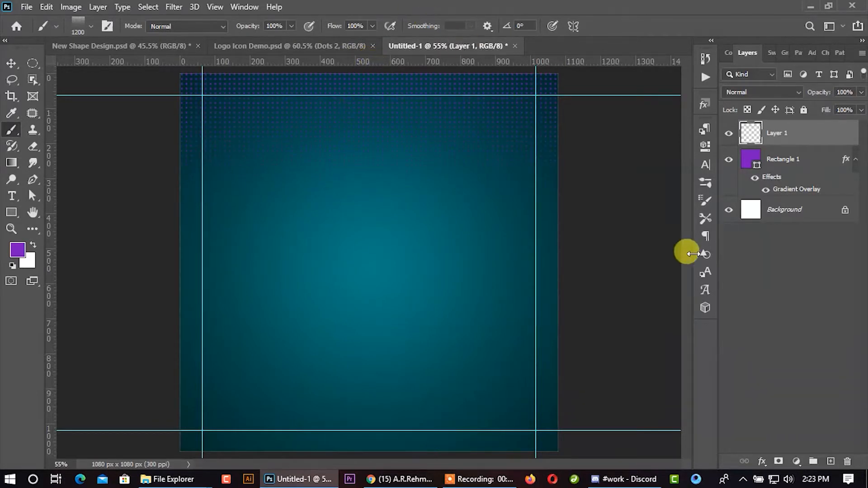
left_click(18, 249)
left_click(358, 254)
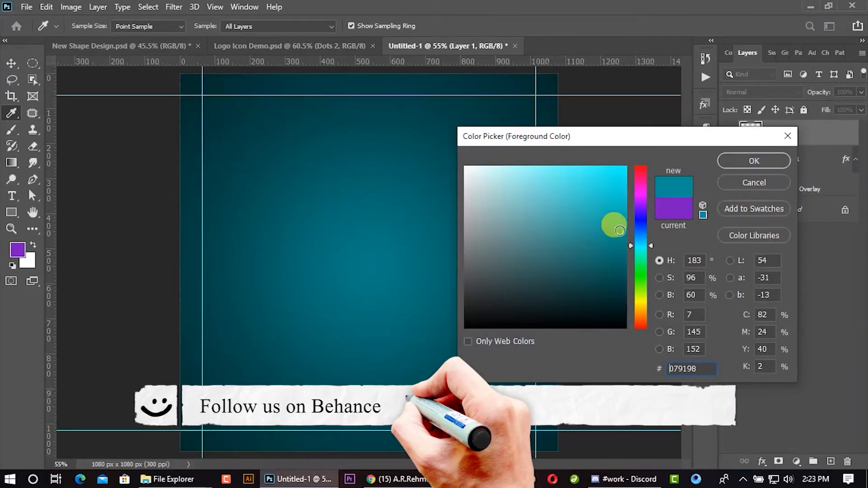
left_click(730, 158)
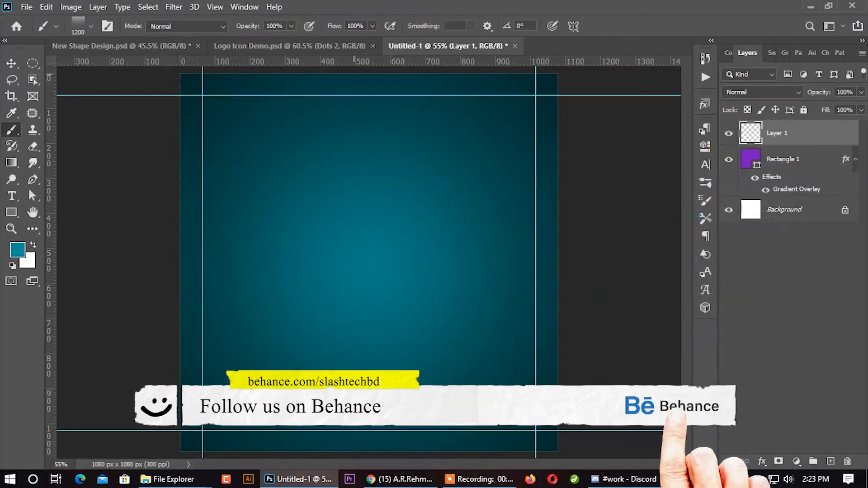
left_click(367, 67)
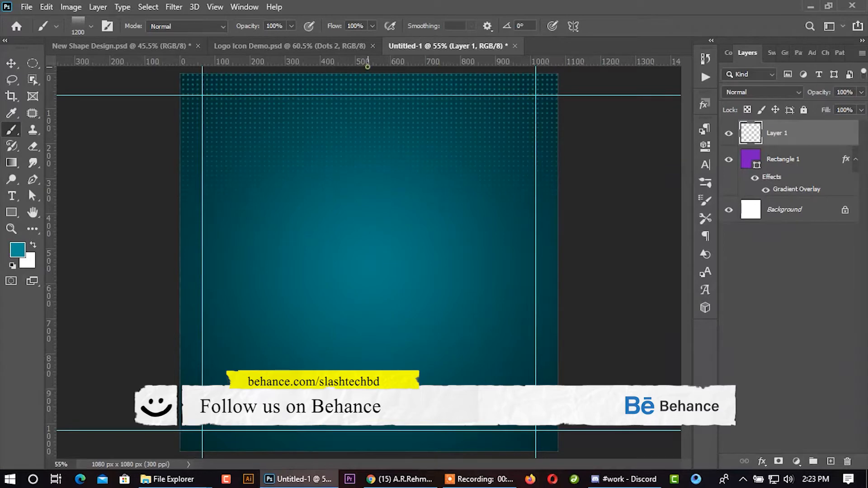
- Duplicate the halftone dot layer by offsetting a copy slightly downward
left_click(12, 63)
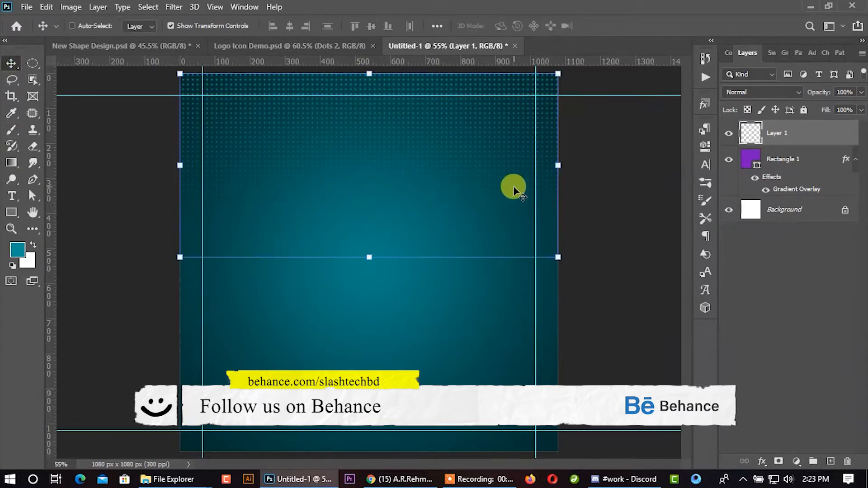
scroll(263, 118, "up", 3)
scroll(195, 154, "up", 3)
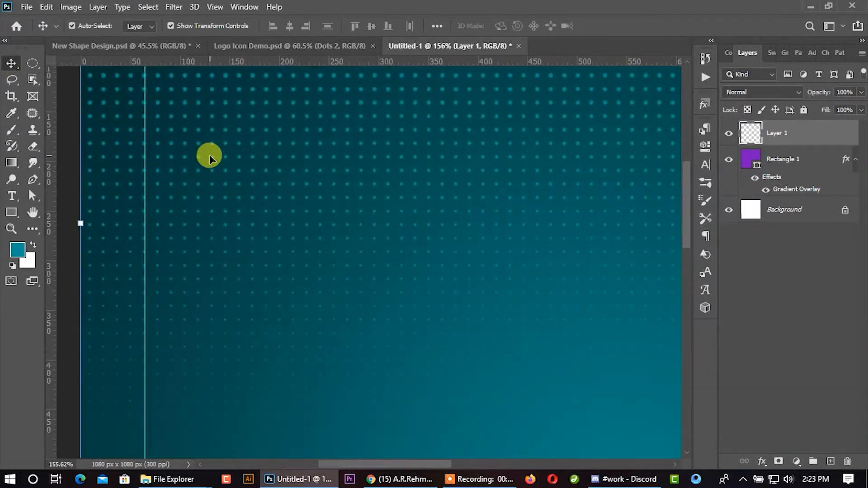
left_click_drag(226, 159, 227, 187)
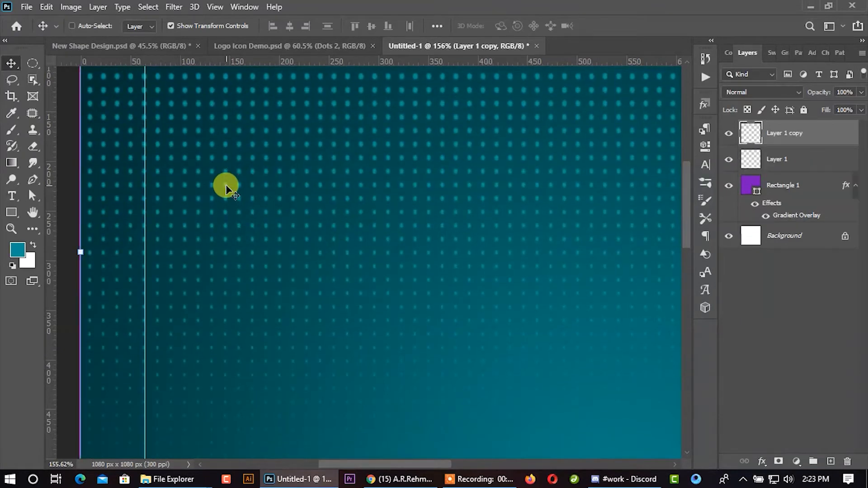
- Flip the copied dot pattern vertically and move it to the bottom of the canvas
key("ctrl+t")
scroll(227, 186, "down", 5)
right_click(320, 192)
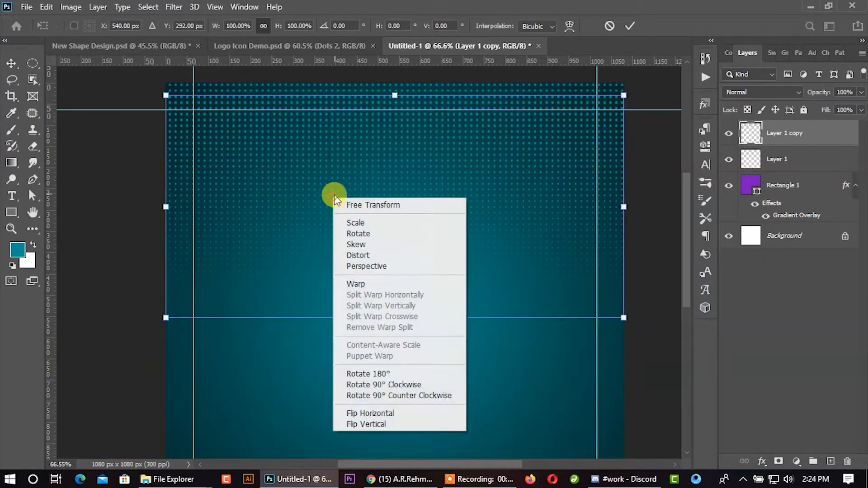
left_click(360, 424)
scroll(306, 350, "down", 2)
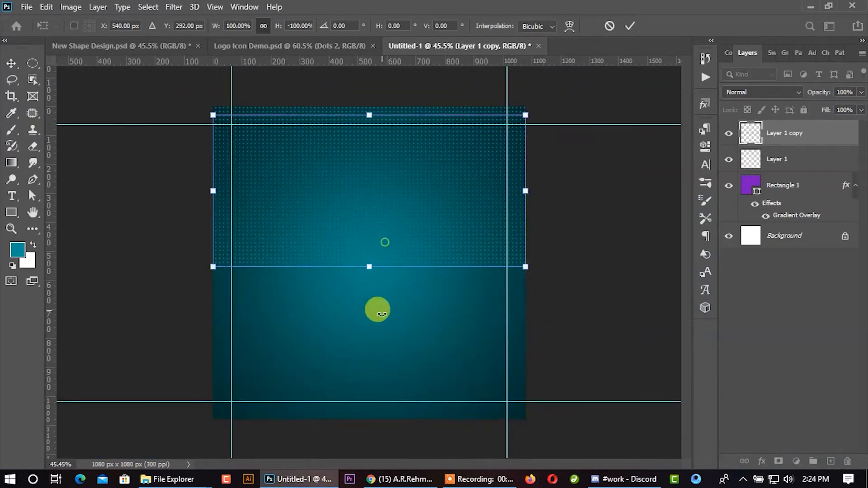
left_click_drag(374, 236, 370, 389)
left_click(629, 27)
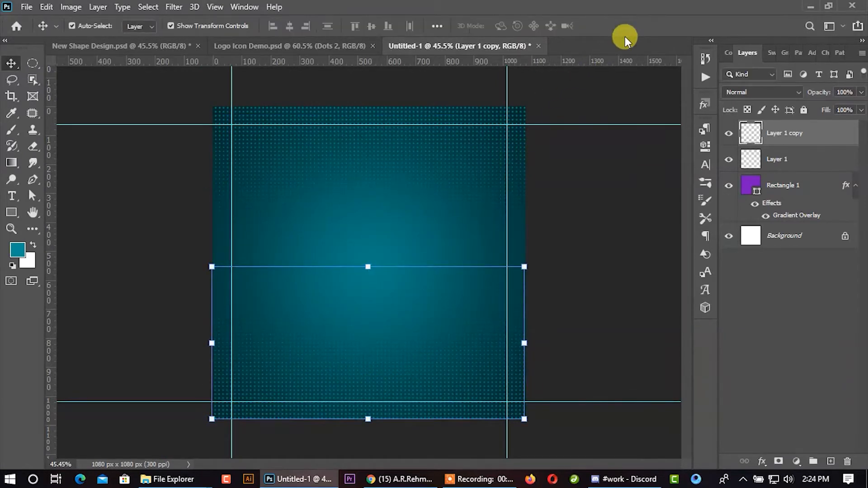
left_click(599, 179)
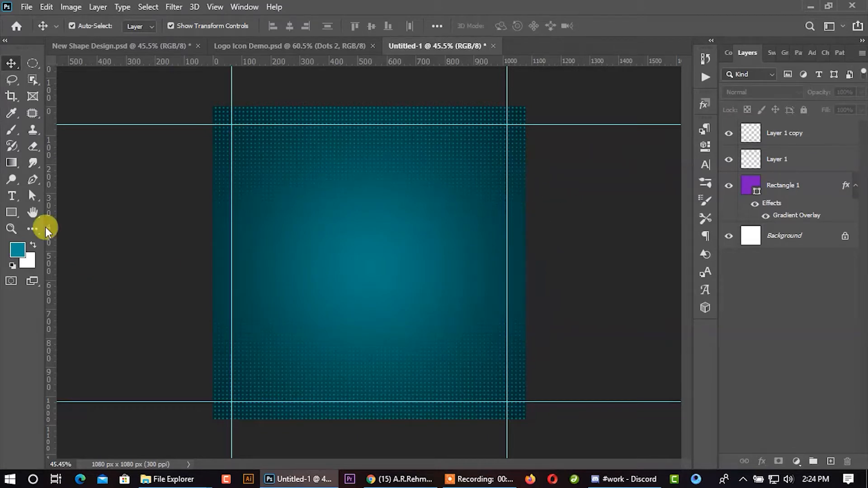
- Draw a teal rounded square about 649 px wide and set all its corner radii to 80 px
left_click(16, 211)
left_click(60, 220)
left_click_drag(310, 239, 497, 427)
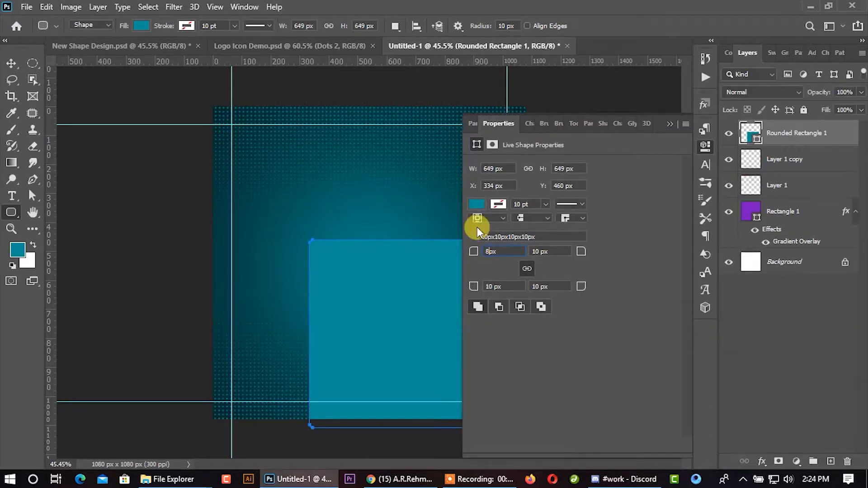
key("Return")
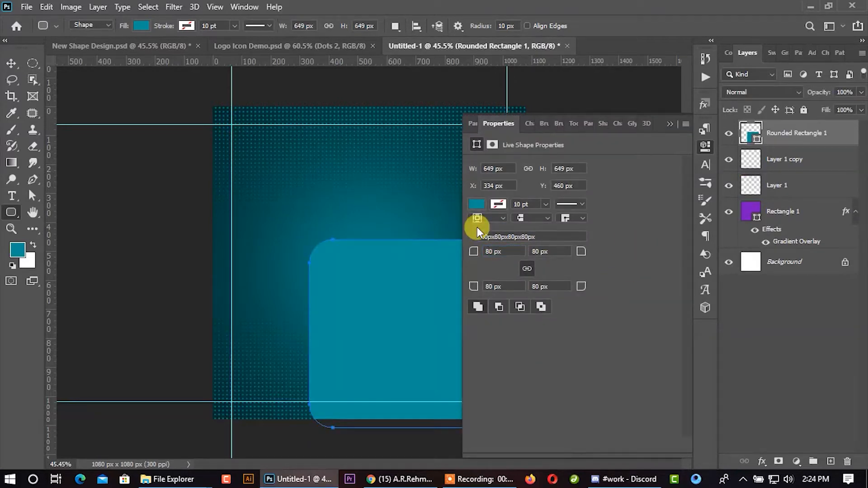
left_click(670, 123)
- Enlarge the rounded square to about 109% and move it to the lower-left corner, extending past the canvas edges
left_click(11, 64)
left_click_drag(424, 360, 368, 329)
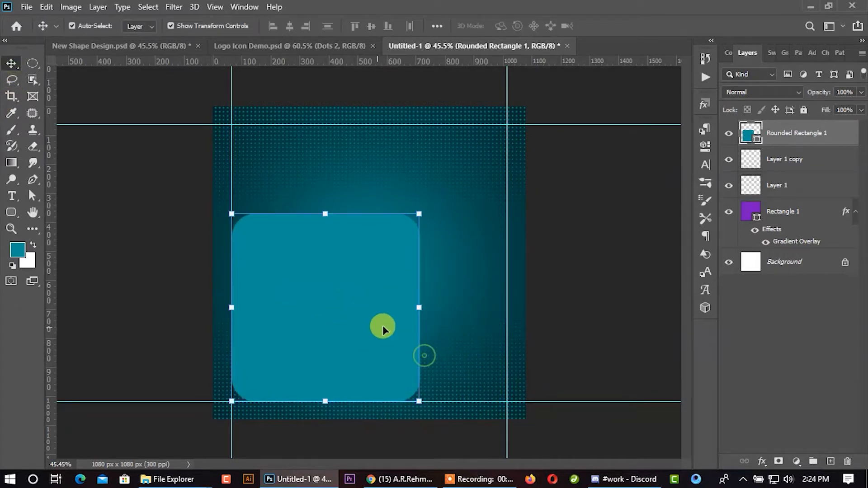
mouse_move(419, 308)
left_mouse_down()
mouse_move(445, 304)
mouse_move(435, 311)
left_mouse_up()
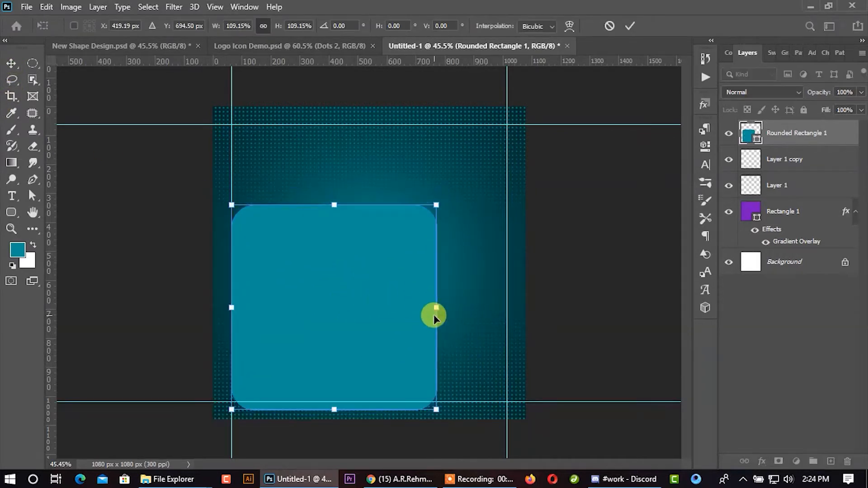
left_click_drag(394, 347, 362, 368)
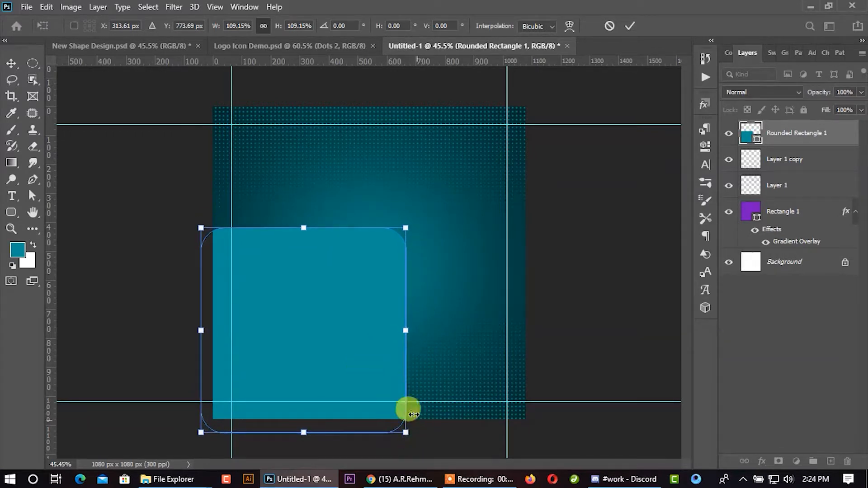
left_click(625, 28)
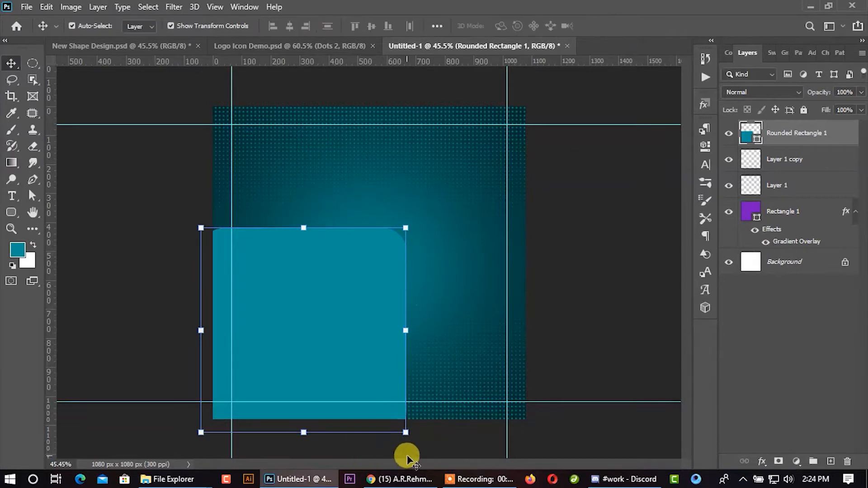
- Rotate the teal rounded square counterclockwise and reposition it so it extends past the lower-left canvas edges
left_click_drag(415, 443, 520, 386)
left_click_drag(358, 389, 324, 393)
left_click(629, 26)
left_click(602, 185)
- Duplicate the rotated rounded square slightly to the right and recolor the original off-white (#f2f4f4)
left_click(317, 323)
left_click_drag(317, 324, 348, 324)
double_click(748, 159)
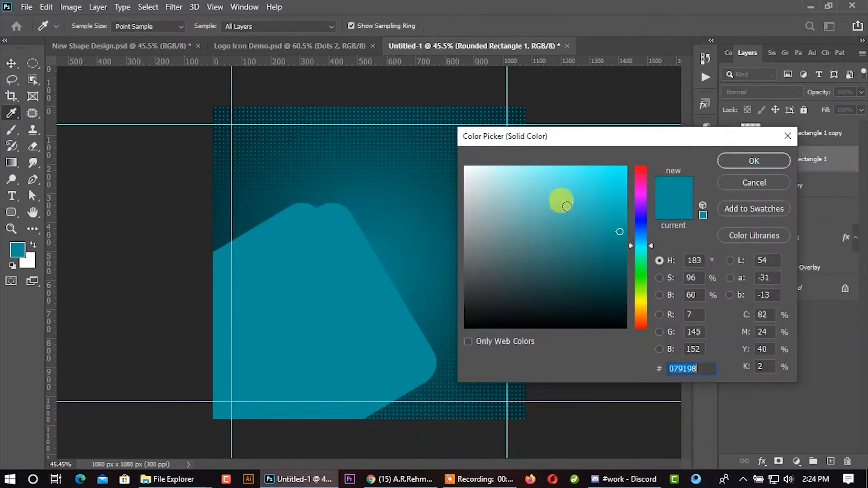
left_click_drag(505, 190, 465, 173)
left_click(763, 162)
- Place the teal copy beneath the off-white shape and shift it slightly closer to narrow its exposed edge
left_click(775, 133)
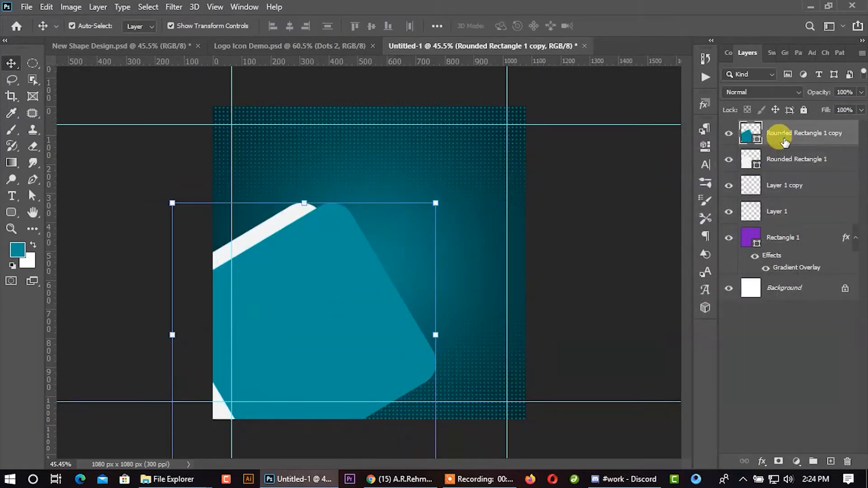
double_click(784, 133)
left_click_drag(814, 145, 797, 173)
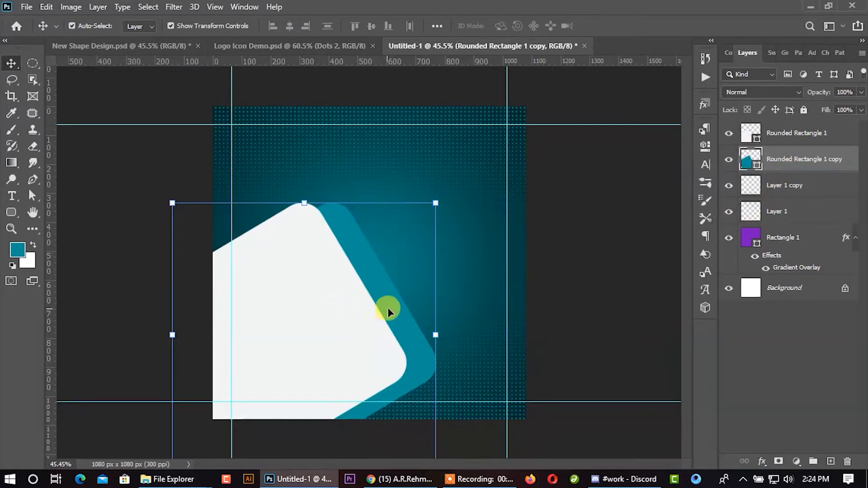
left_click_drag(396, 314, 389, 312)
left_click(555, 340)
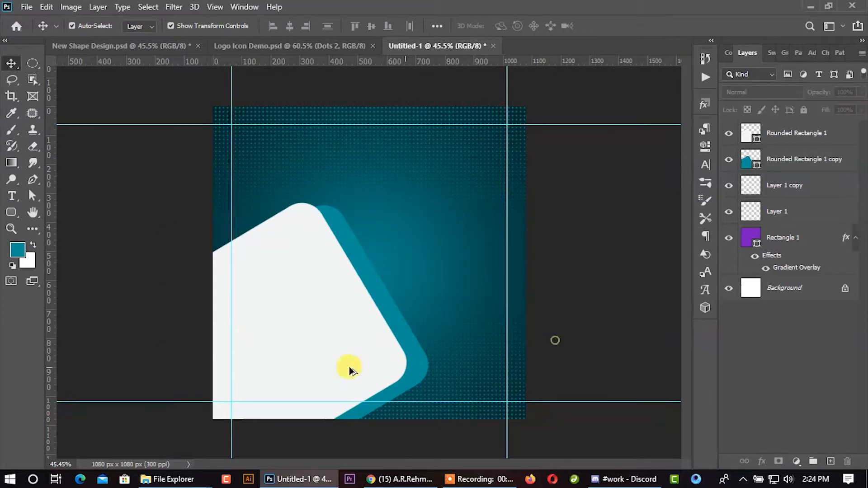
- Duplicate the off-white shape slightly to the right, place the copy beneath it, and fill the copy with #00767b
scroll(345, 364, "up", 4)
left_click_drag(333, 356, 352, 357)
left_click_drag(797, 135, 786, 165)
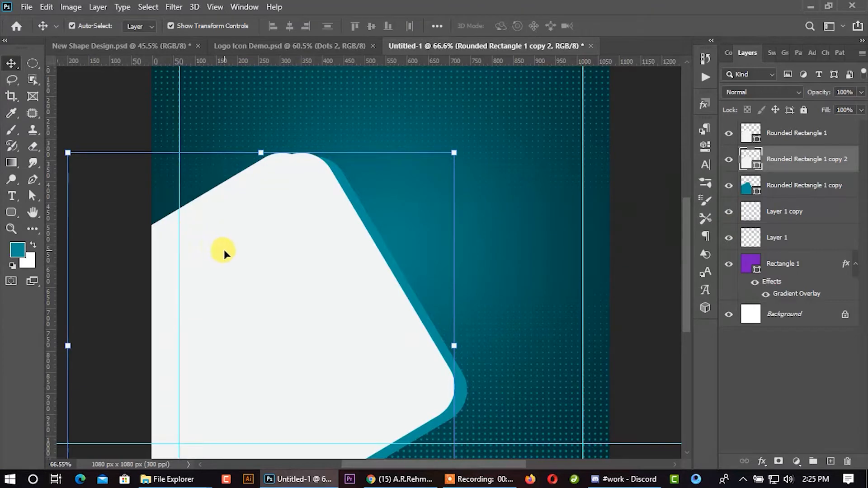
double_click(744, 161)
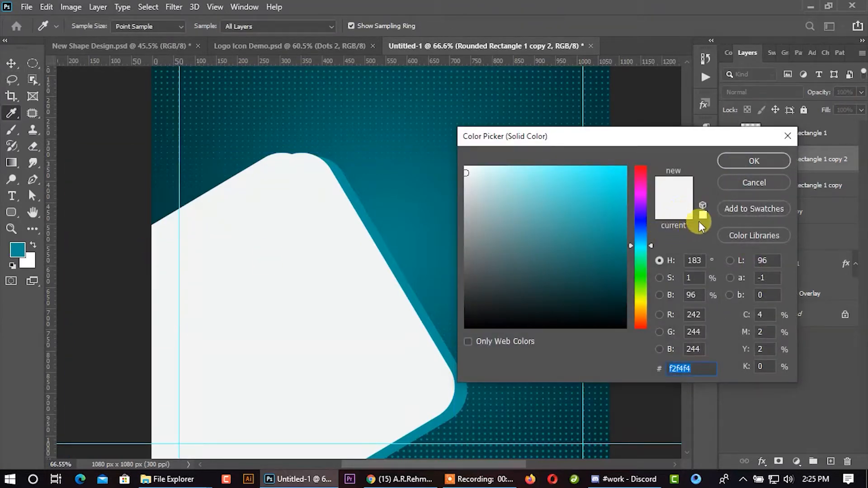
left_click(408, 192)
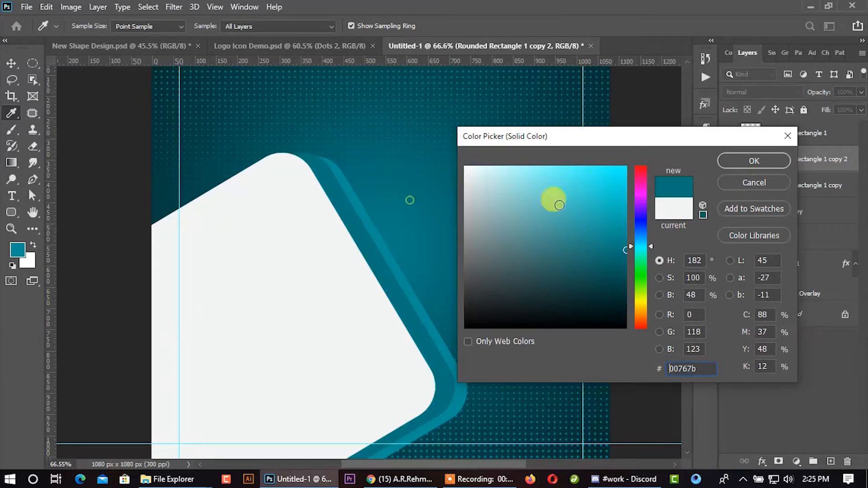
left_click(752, 161)
- Remove the middle rounded shape's fill and outline it with a 1 pt dark teal stroke
left_click(31, 196)
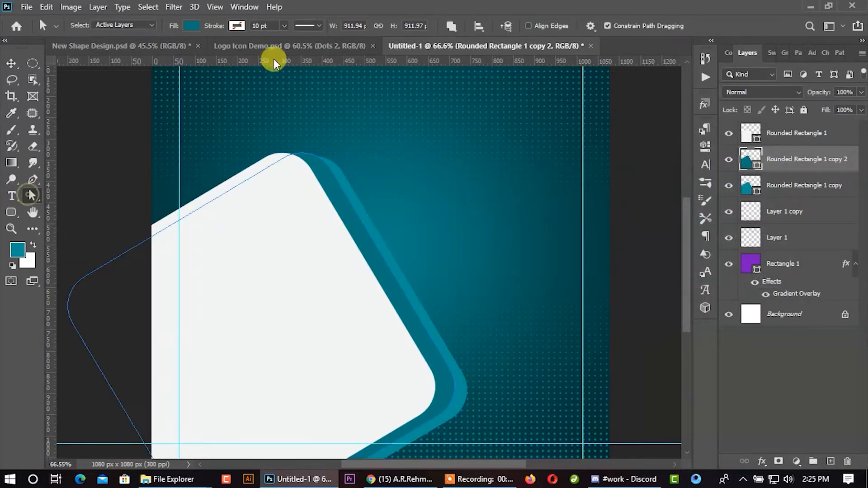
left_click(192, 25)
left_click(116, 49)
left_click(306, 25)
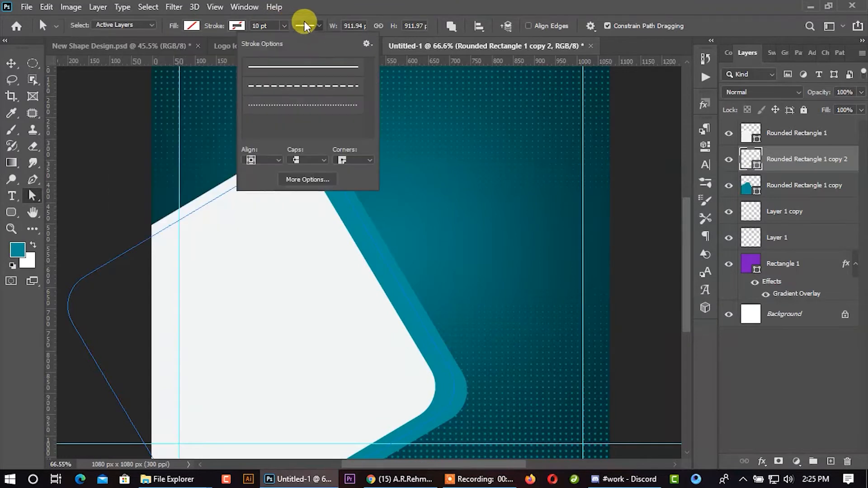
left_click(238, 26)
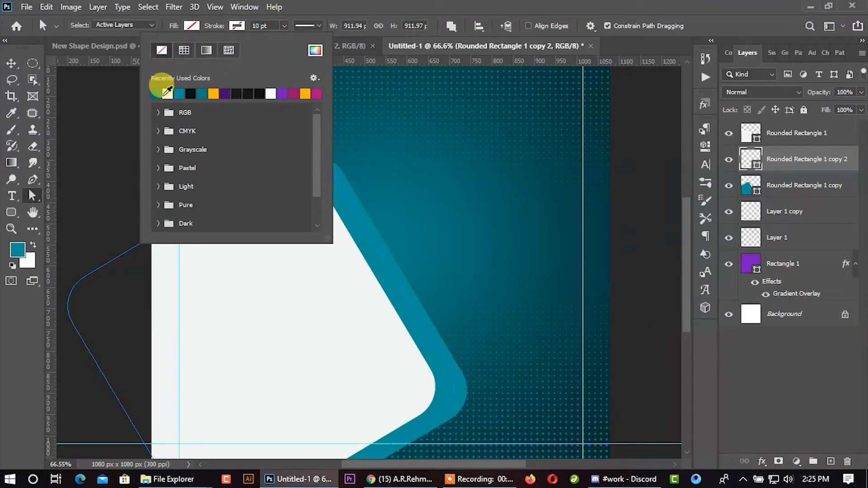
left_click(155, 94)
left_click_drag(275, 26, 243, 29)
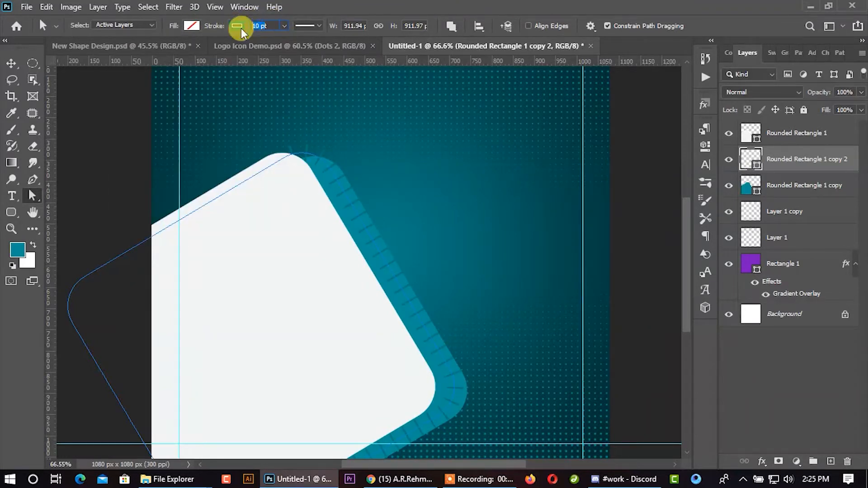
key("BackSpace")
key("Return")
left_click(425, 194)
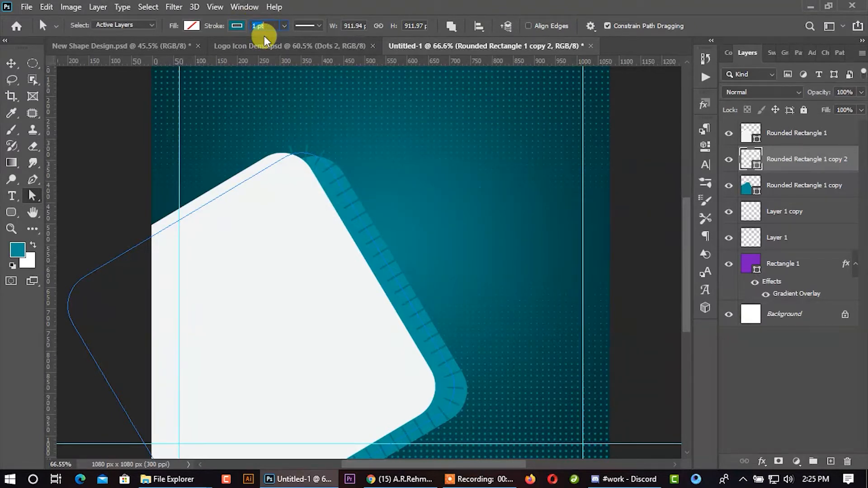
- Make the middle shape's outline dashed, with round caps and round corners
left_click(302, 25)
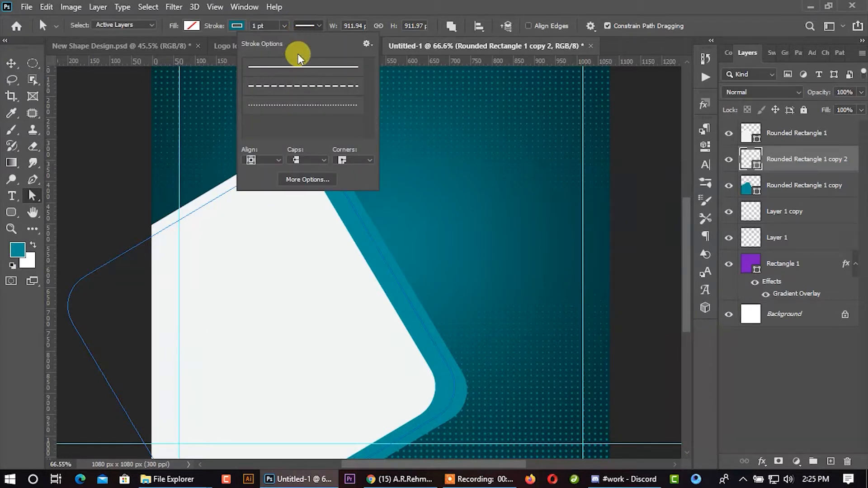
left_click(285, 86)
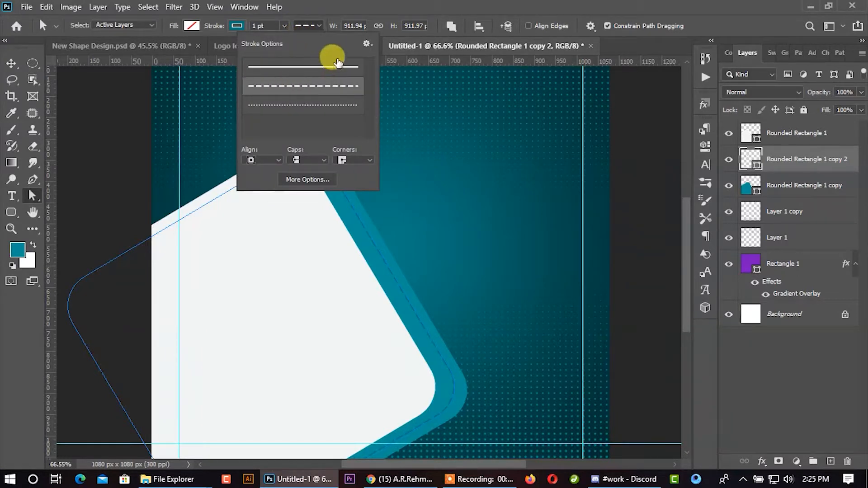
left_click(302, 160)
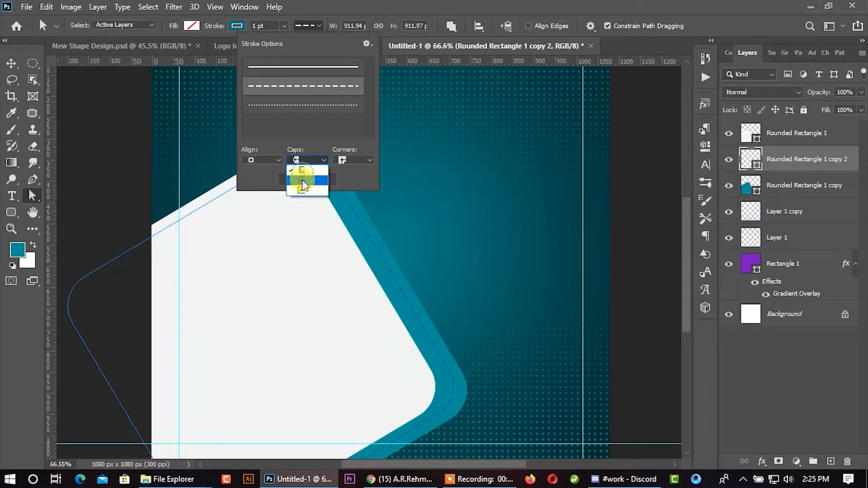
left_click(302, 181)
left_click(354, 161)
left_click(353, 180)
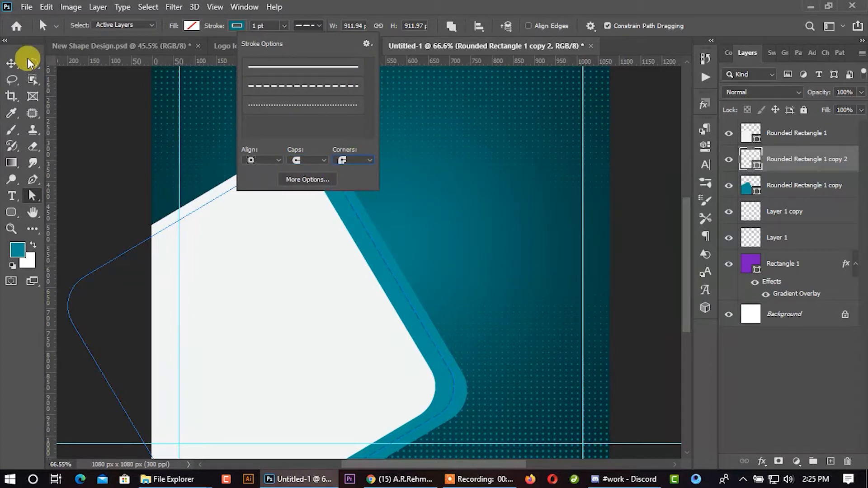
- Recolor the rearmost teal rounded shape to pure white (#ffffff)
left_click(11, 64)
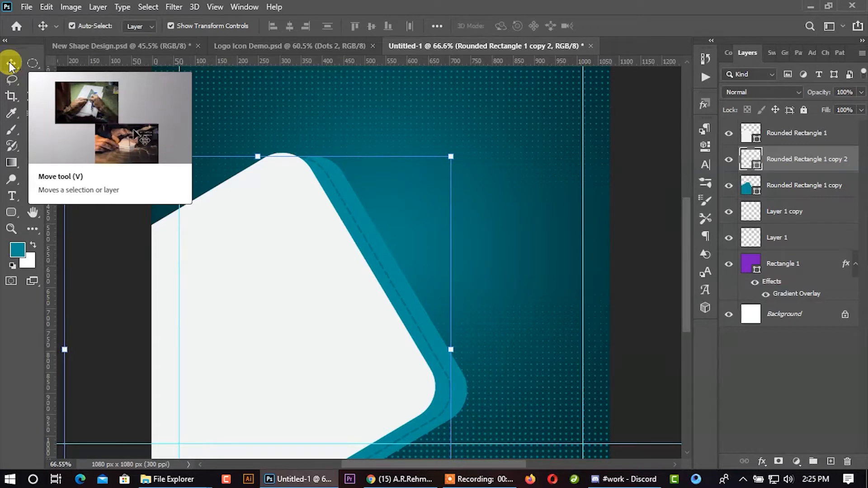
left_click(759, 183)
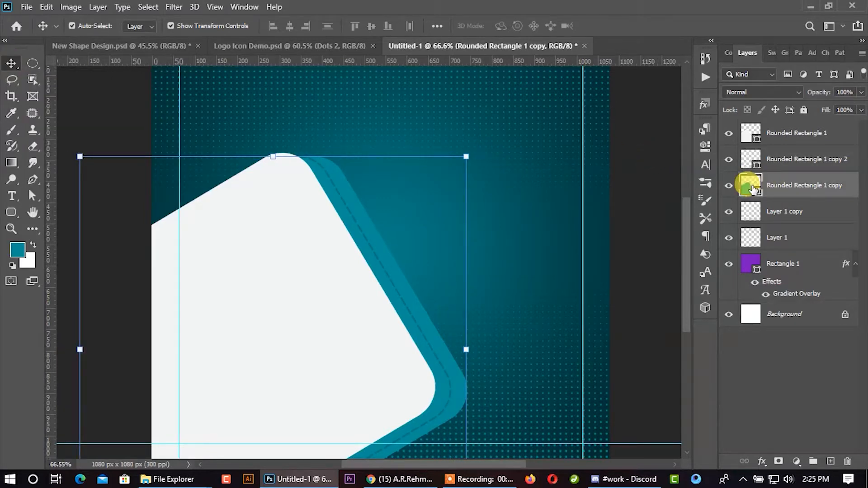
double_click(752, 187)
left_click_drag(516, 175, 442, 154)
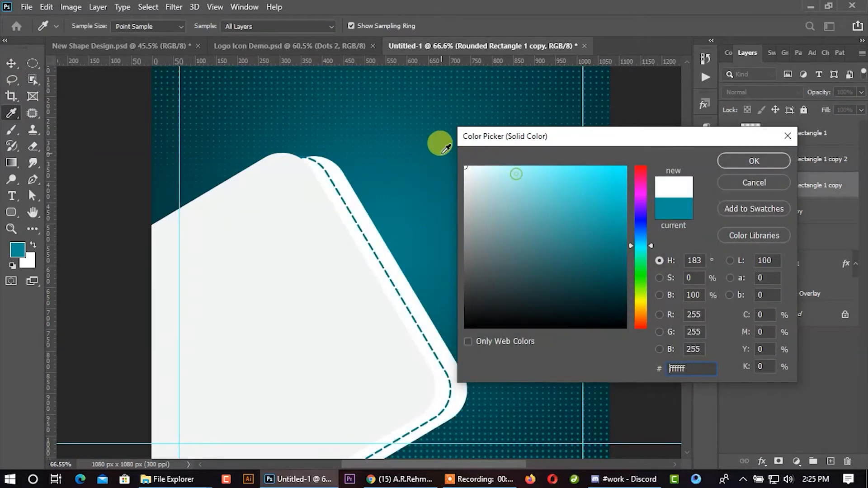
left_click(750, 160)
- Apply a Gradient Overlay with the yellow-orange preset to the front rounded shape, keeping the Radial style
left_click(764, 135)
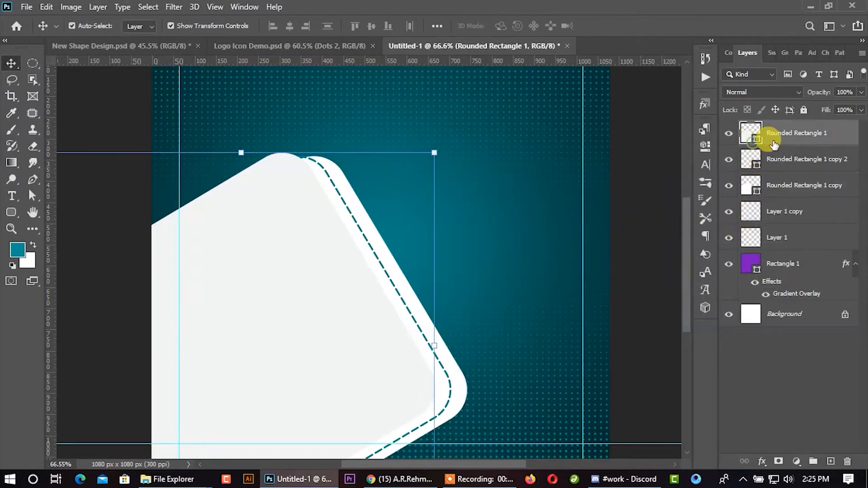
right_click(765, 135)
left_click(627, 17)
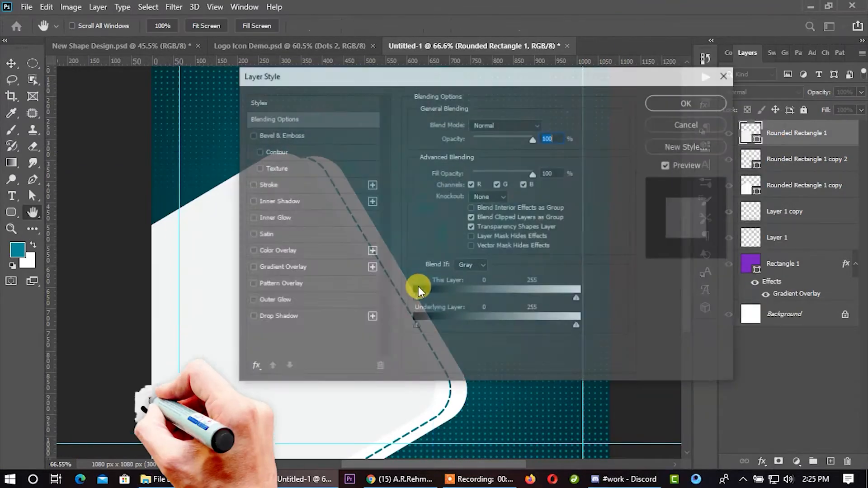
left_click(298, 267)
left_click(508, 155)
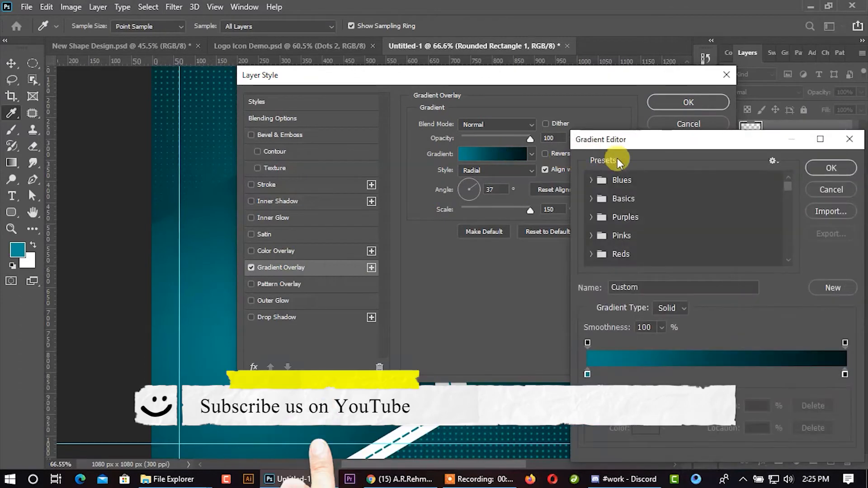
left_click_drag(788, 190, 784, 219)
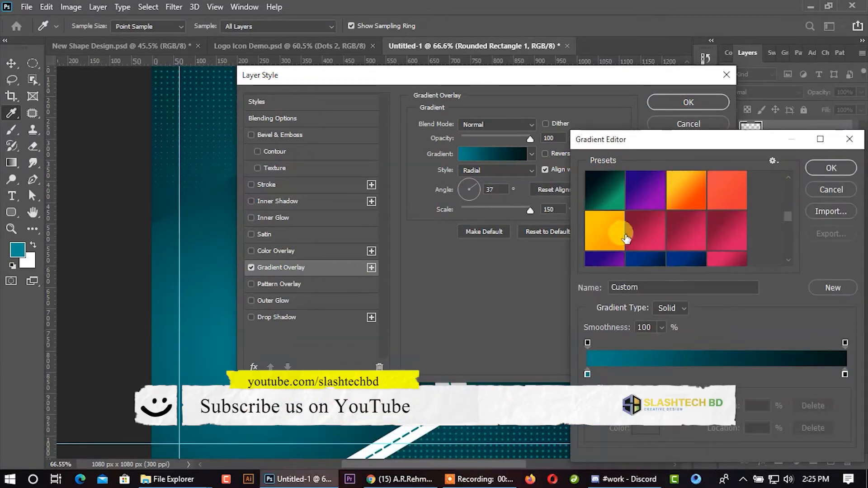
left_click(609, 231)
left_click(828, 170)
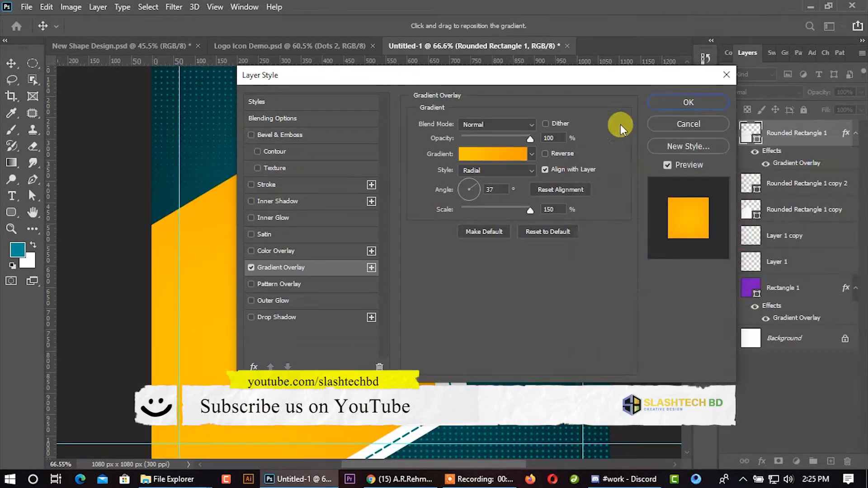
left_click_drag(541, 83, 560, 91)
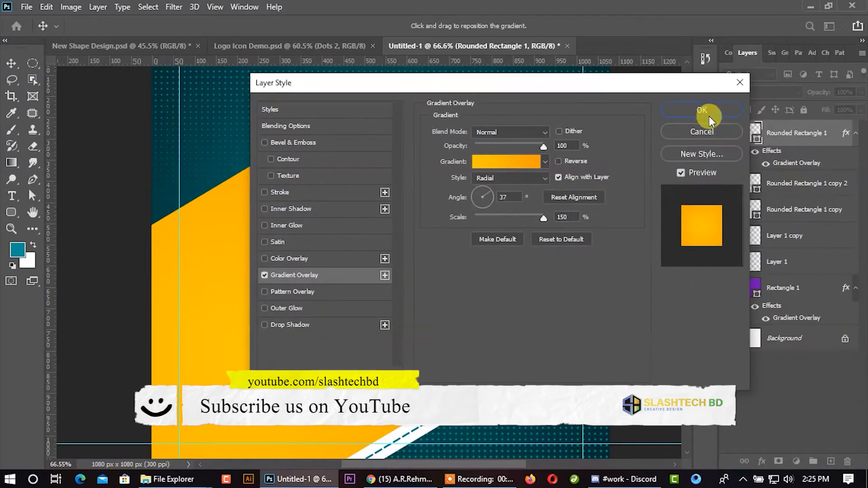
left_click(709, 115)
- Nudge the dashed outline and the white shape together slightly to the left, toward the orange shape
scroll(459, 274, "down", 2)
left_click(798, 183)
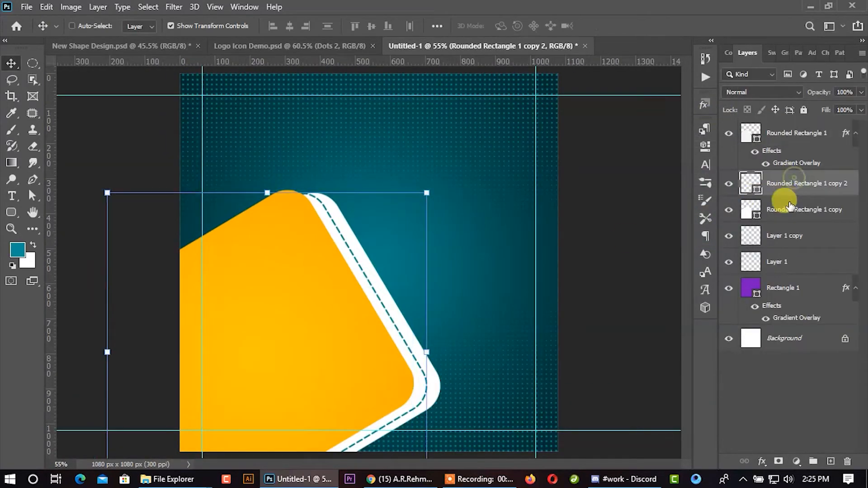
left_click(789, 209, "ctrl")
key("Left")
key("Left")
key("Left")
key("Left")
key("Left")
key("Left")
key("Left")
key("Left")
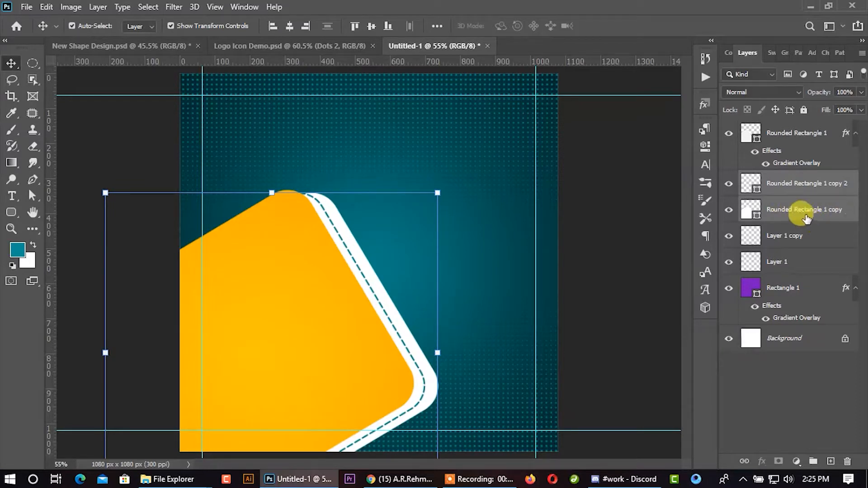
- Nudge only the white shape slightly further left to narrow its border beyond the dashed line
left_click(799, 220)
key("Left")
key("Left")
key("Left")
key("Left")
key("Left")
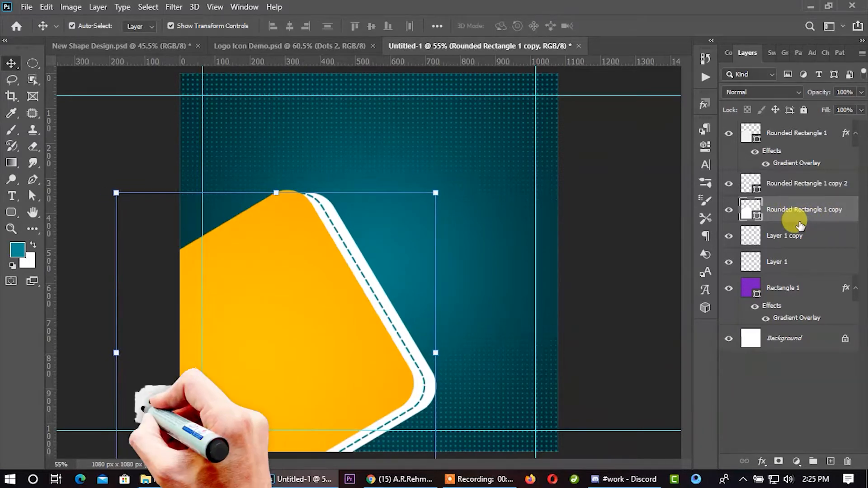
- Duplicate the orange rounded shape to the canvas's upper-right corner, offset 702 px right and 499 px up
scroll(585, 245, "down", 2)
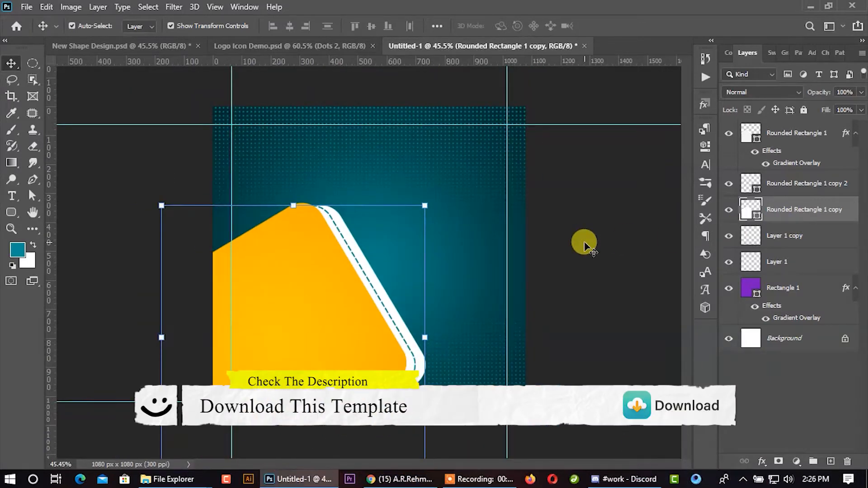
left_click(561, 247)
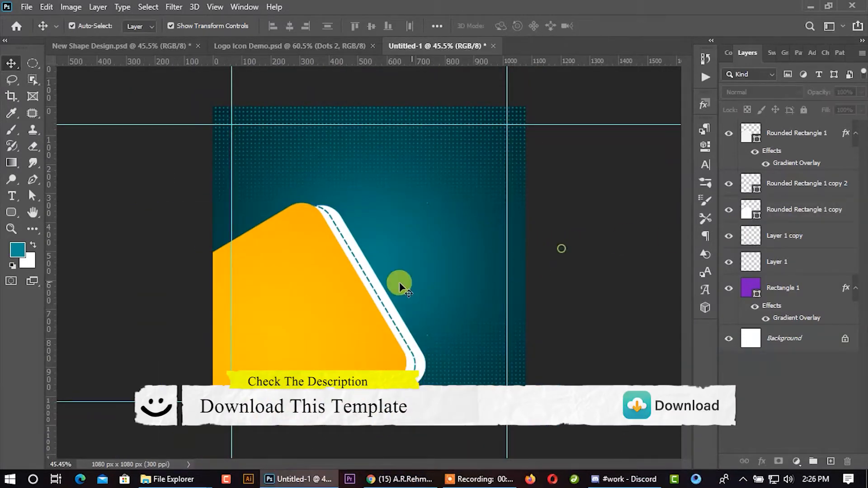
left_click_drag(308, 305, 509, 156)
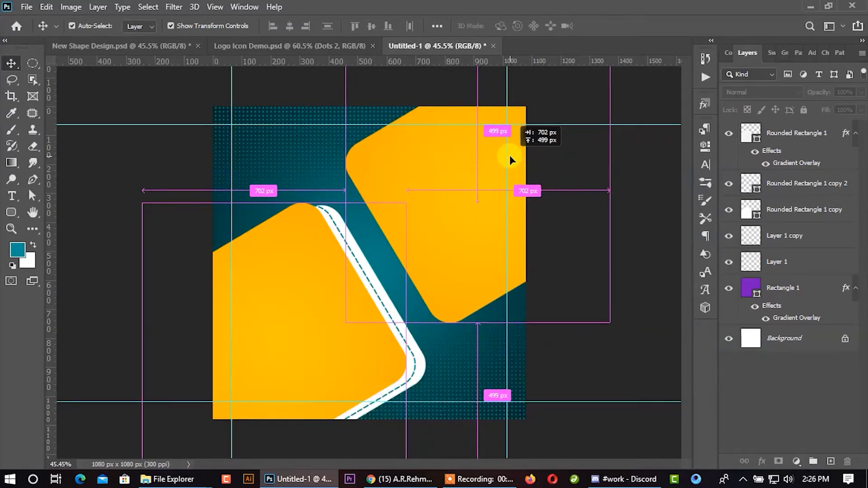
left_click_drag(509, 155, 509, 156)
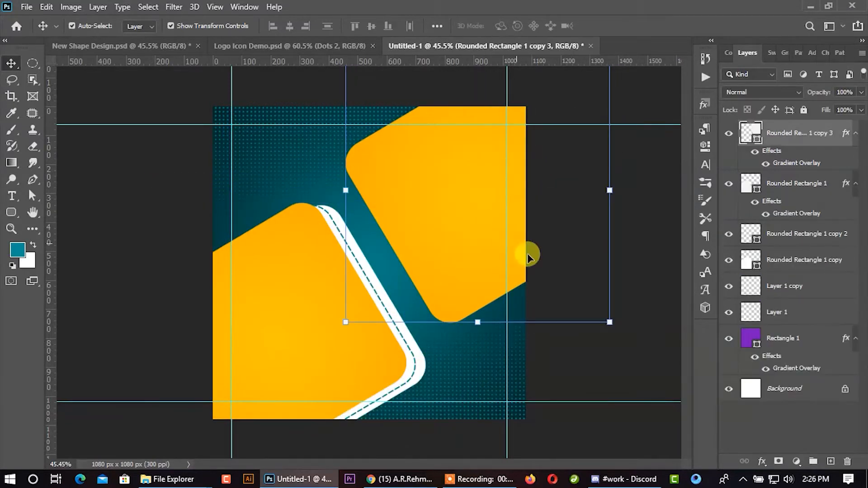
- Enlarge the upper-right orange copy slightly and position it extending past the canvas's top and right edges
left_click_drag(610, 322, 622, 327)
left_click_drag(579, 238, 600, 221)
left_click_drag(583, 335, 642, 301)
key("ctrl+z")
left_click_drag(494, 240, 478, 272)
left_click(629, 26)
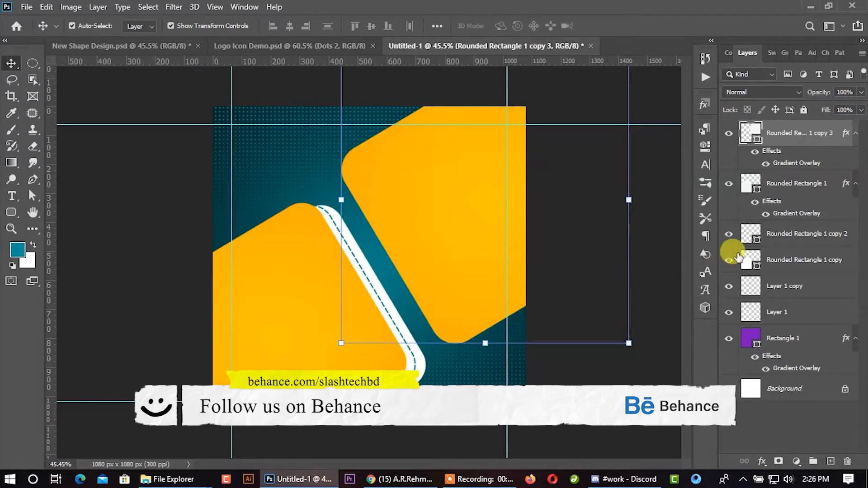
- Rotate the lower-left orange shape, dashed outline and white shape together about 8.9° counterclockwise
left_click(766, 234)
left_click(772, 251, "shift")
left_click(780, 285, "ctrl")
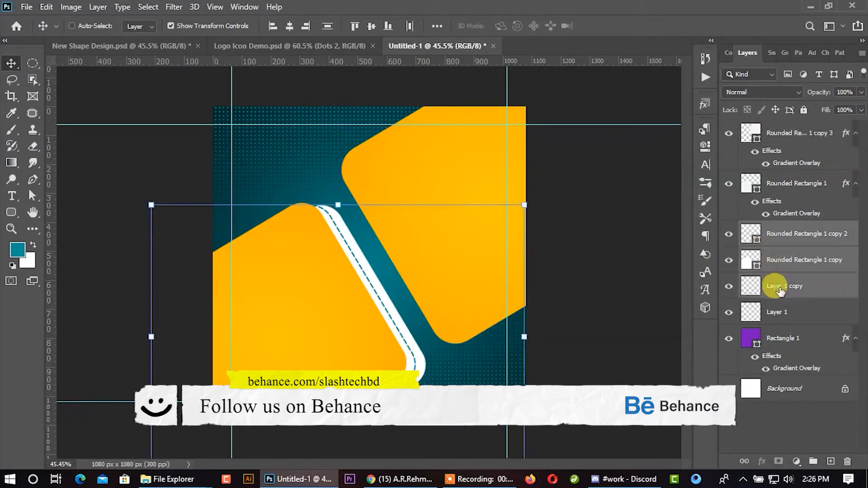
left_click(786, 188, "ctrl")
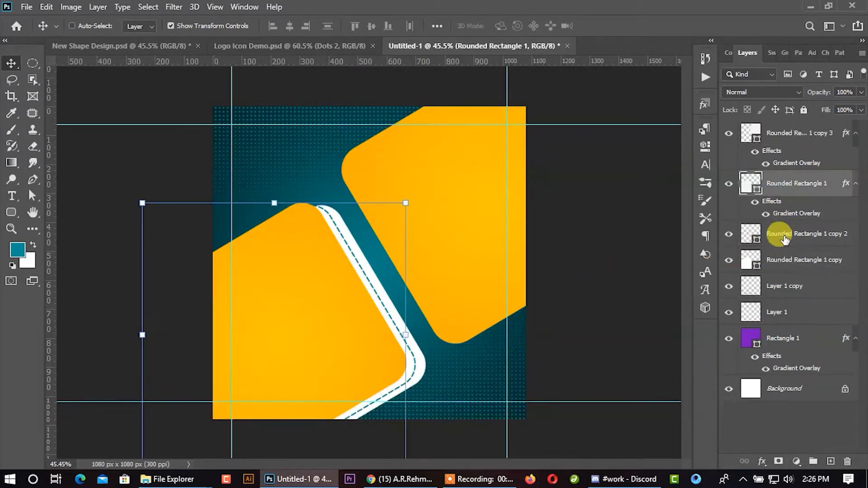
left_click(787, 285, "ctrl")
key("ctrl+t")
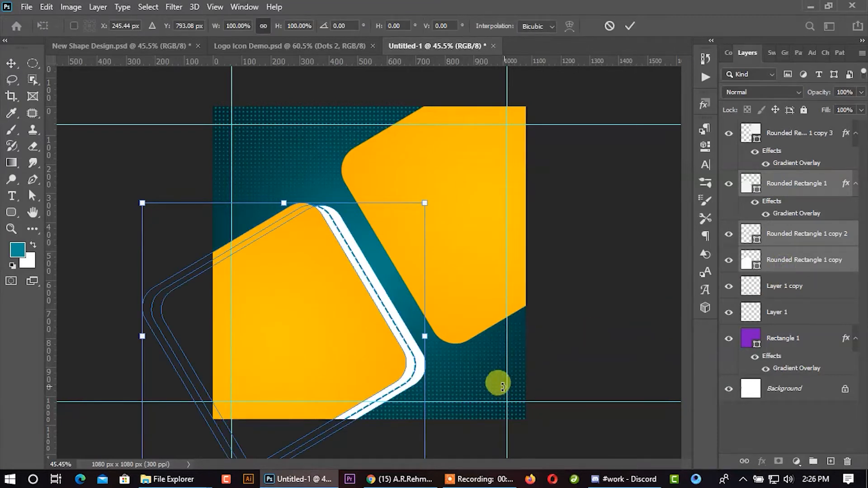
left_click_drag(484, 382, 498, 360)
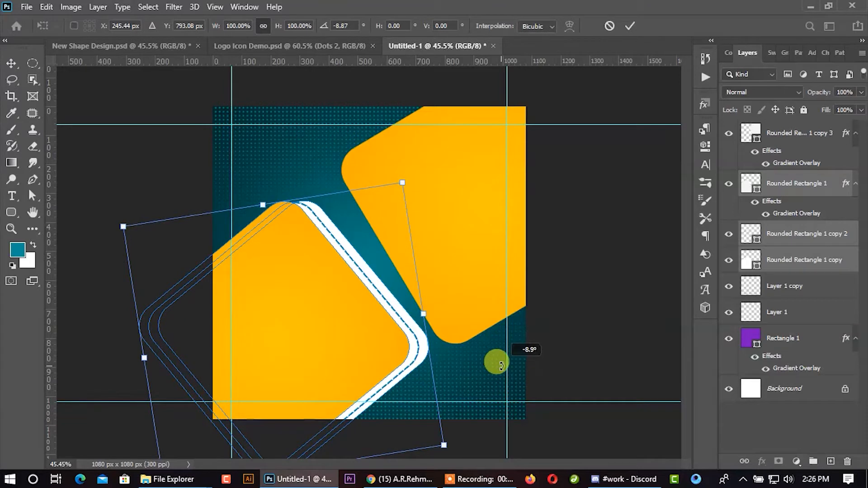
left_click(630, 26)
left_click(609, 190, "ctrl")
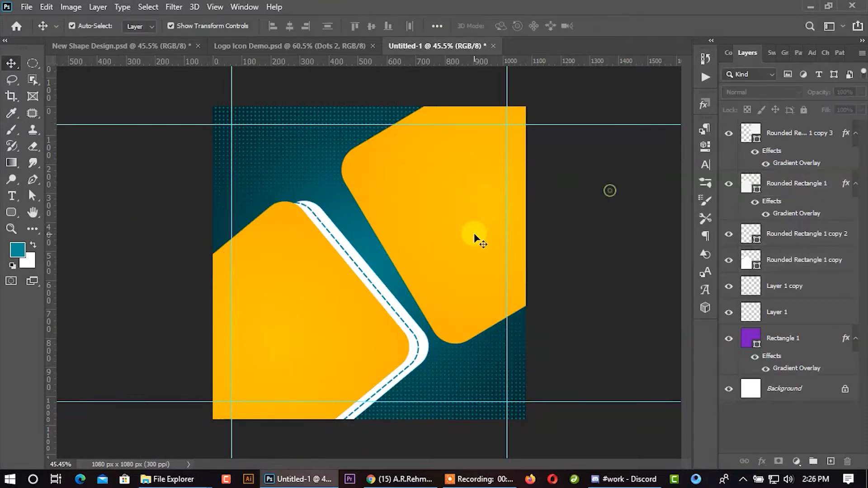
- Rotate the upper-right orange shape about 8.7° counterclockwise and shift it slightly up to parallel the lower-left shape
left_click(474, 235, "ctrl")
key("ctrl+t")
left_click_drag(574, 360, 593, 346)
left_click_drag(449, 265, 444, 257)
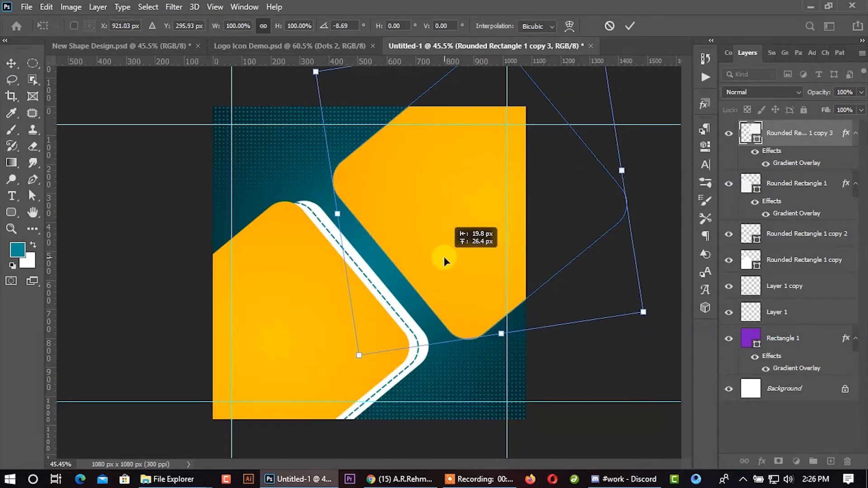
left_click(630, 26)
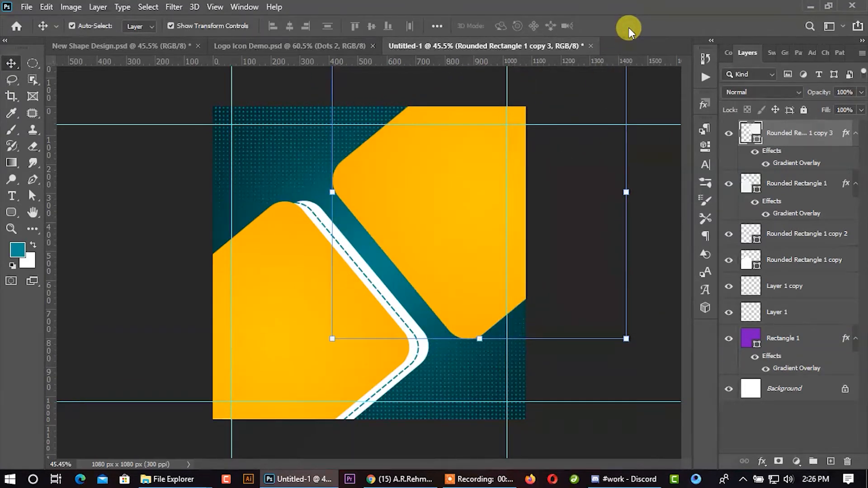
left_click_drag(465, 218, 465, 211)
left_click(650, 217)
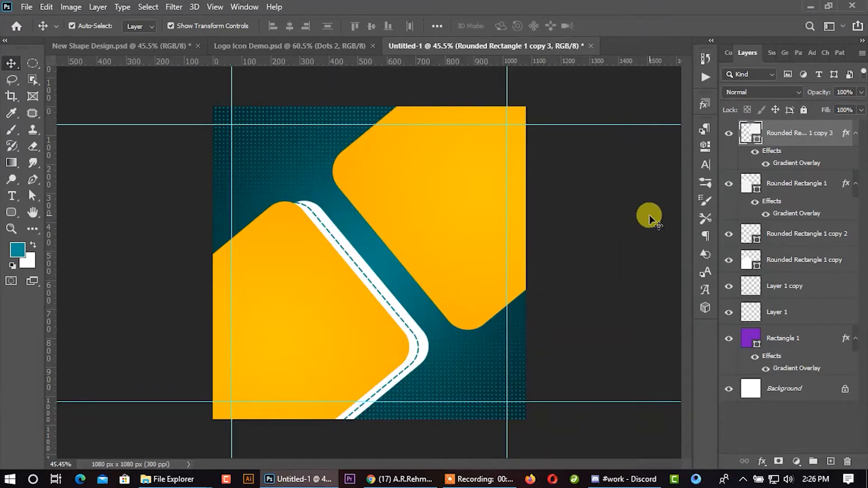
- Duplicate the upper-right orange shape slightly right and down, and turn off the copy's Gradient Overlay
left_click_drag(445, 247, 449, 242)
right_click(822, 136)
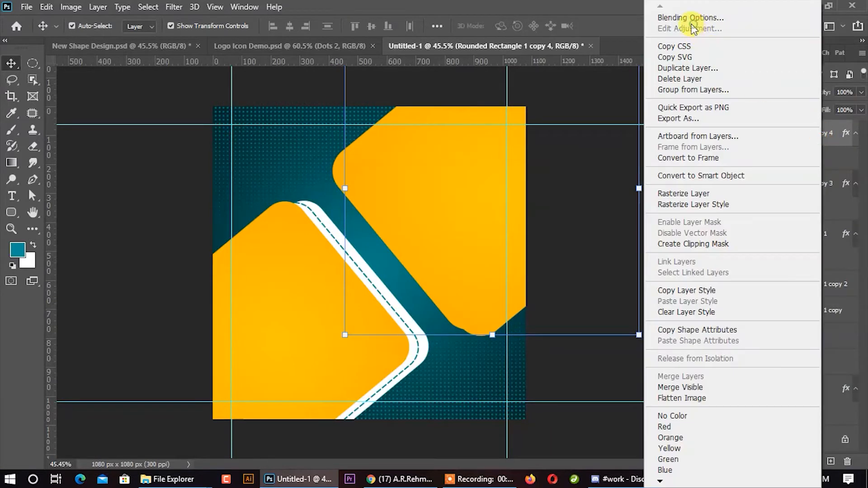
left_click(690, 18)
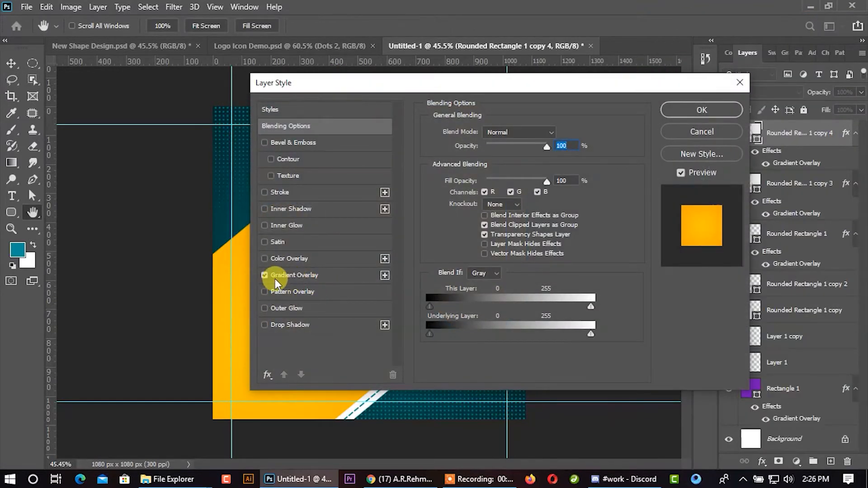
left_click(265, 275)
left_click(700, 111)
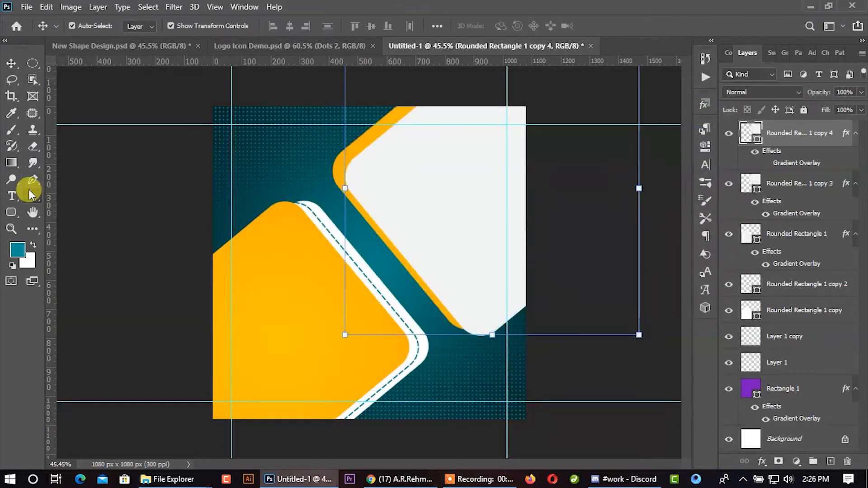
- Give the new copy no fill and a solid teal stroke of 3 pt
left_click(33, 195)
left_click(192, 26)
left_click(117, 50)
left_click(245, 25)
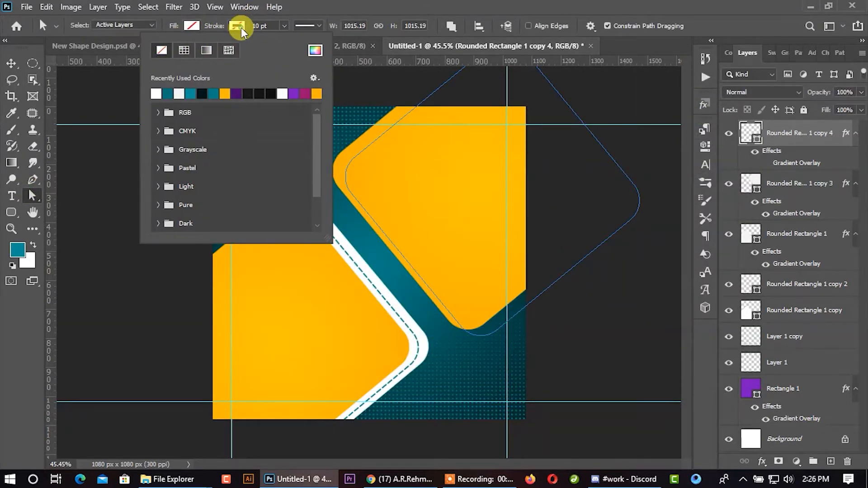
left_click(168, 93)
left_click(316, 25)
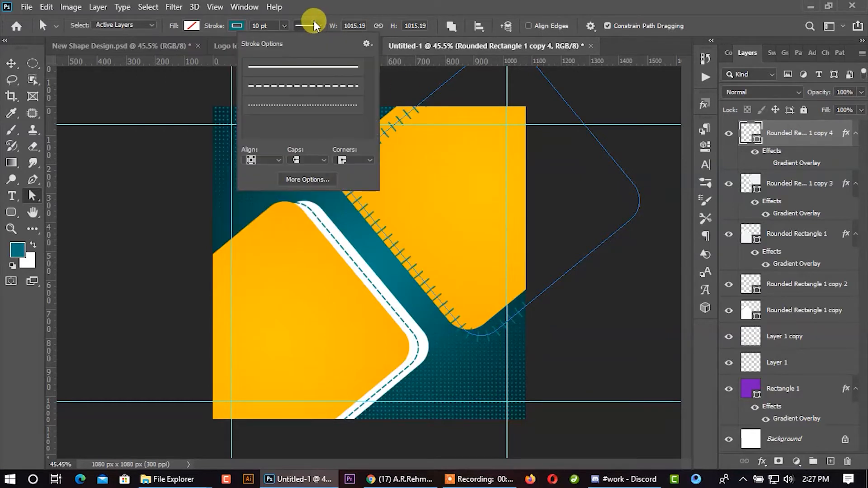
left_click(294, 68)
left_click(258, 25)
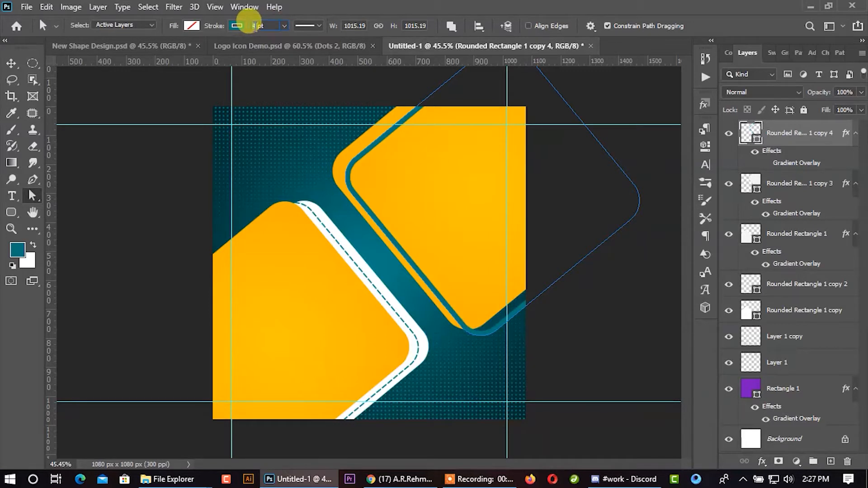
- Nudge the teal outline slightly up along the orange shape's edge
left_click(20, 64)
key("Up")
key("Up")
key("Up")
key("Up")
key("Up")
key("Up")
key("Up")
key("Up")
key("Up")
key("Up")
key("Up")
key("Up")
key("Up")
key("Up")
key("Up")
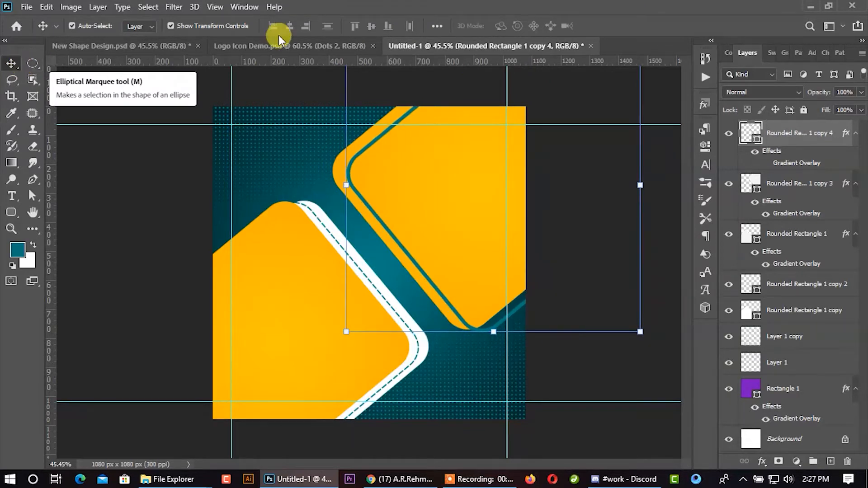
left_click(607, 382)
- Duplicate the upper-right orange shape slightly down and right, and bring the copy to the top of the layer stack
left_click_drag(445, 236, 459, 248)
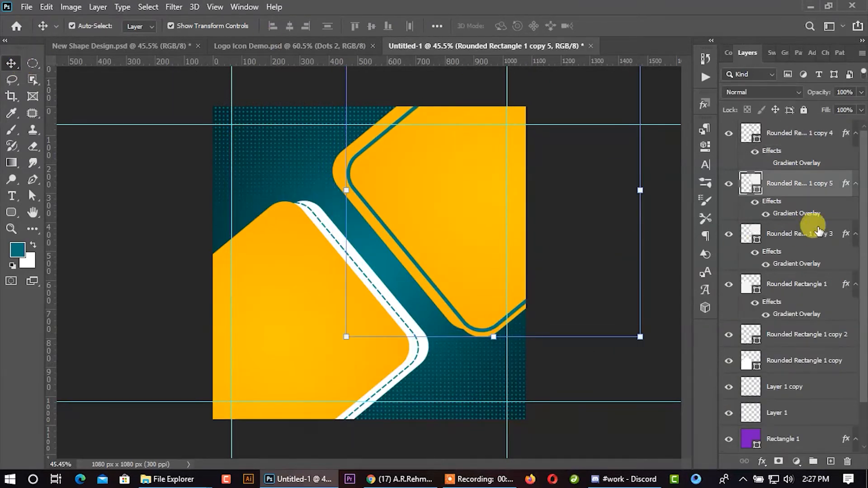
left_click_drag(792, 191, 785, 124)
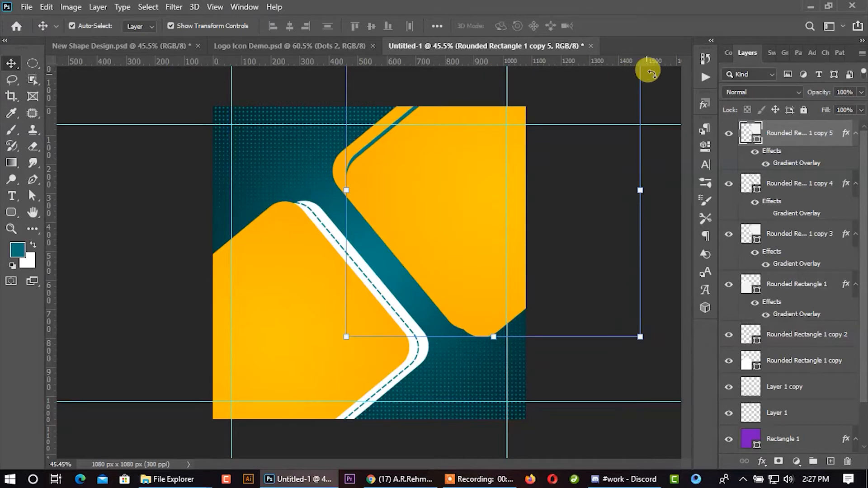
- Turn off the top copy's Gradient Overlay and move the shape down and left, leaving an orange and teal border above it
right_click(791, 133)
left_click(662, 15)
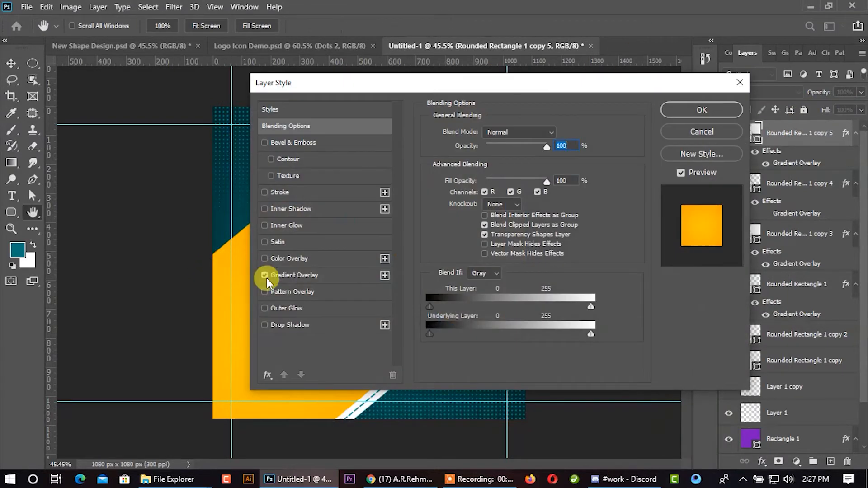
left_click(688, 112)
left_click_drag(434, 208, 416, 230)
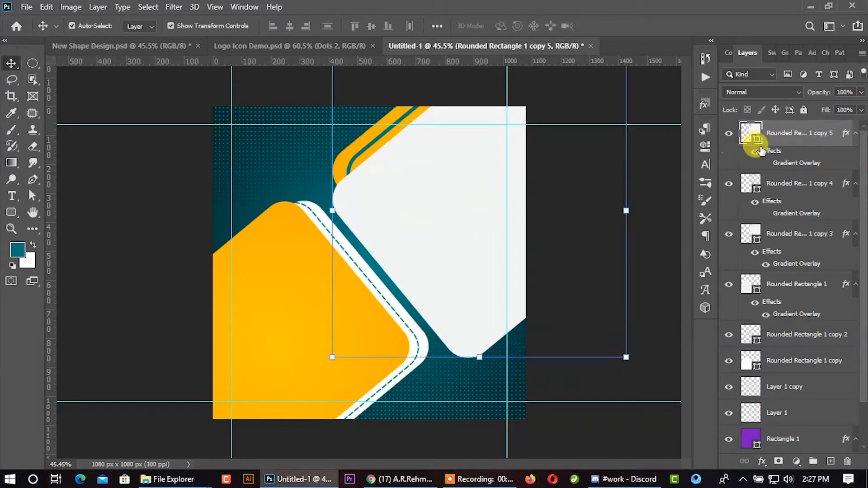
- Nudge the upper-right white shape, teal outline and orange shape together slightly up and right
left_click(774, 183, "ctrl")
left_click(778, 234, "ctrl")
key("Up")
key("Up")
key("Up")
key("Up")
key("Up")
key("Up")
key("Up")
key("Up")
key("Up")
key("Up")
key("Up")
key("Up")
key("Right")
key("Right")
key("Right")
key("Right")
key("Right")
key("Right")
key("Right")
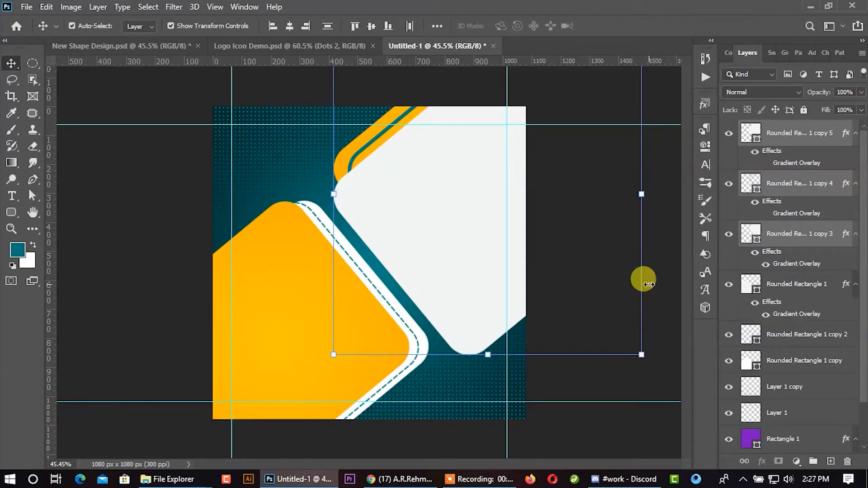
key("Up")
key("Up")
key("Up")
key("Up")
key("Up")
key("Up")
key("Up")
key("Up")
key("Up")
key("Up")
key("Right")
key("Right")
key("Right")
key("Right")
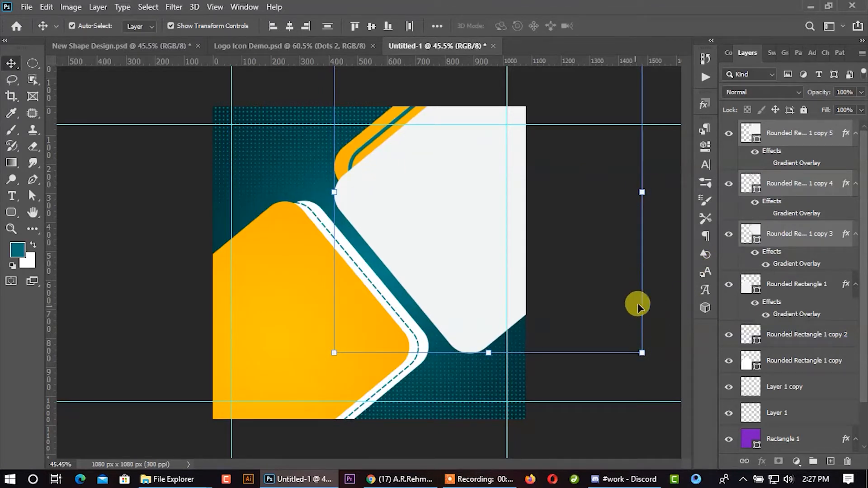
left_click(663, 299)
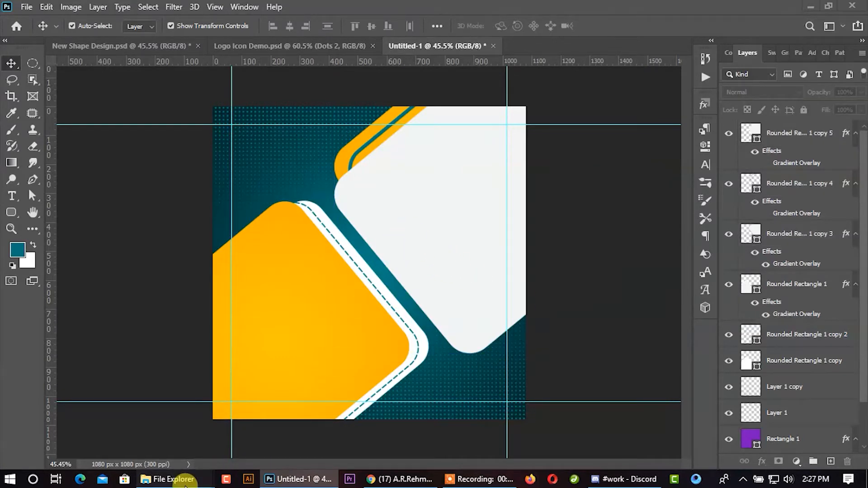
- Place the man-wearing-red-sweatshirt photo from the fashion image folder over the upper-right white shape, with its top at the canvas edge
mouse_move(165, 479)
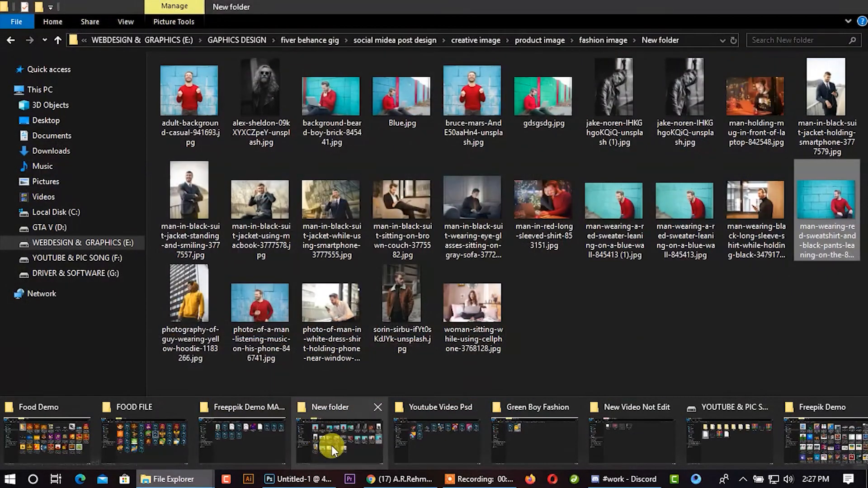
left_click(333, 446)
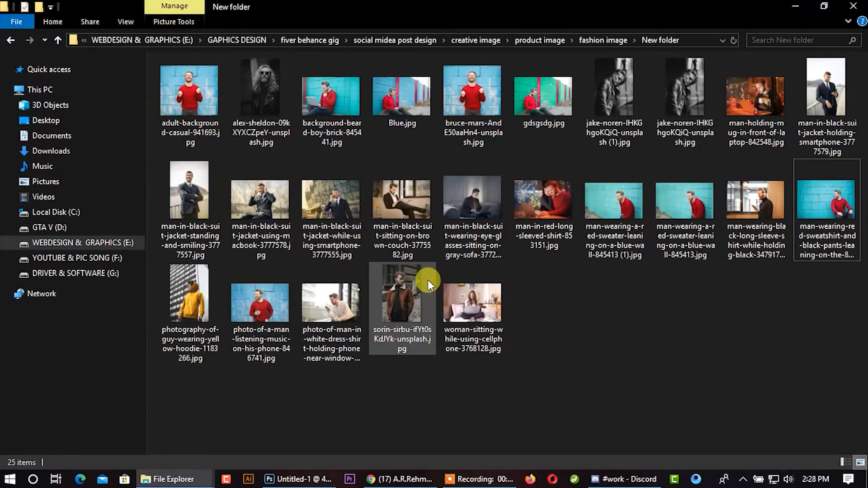
left_click_drag(801, 234, 458, 289)
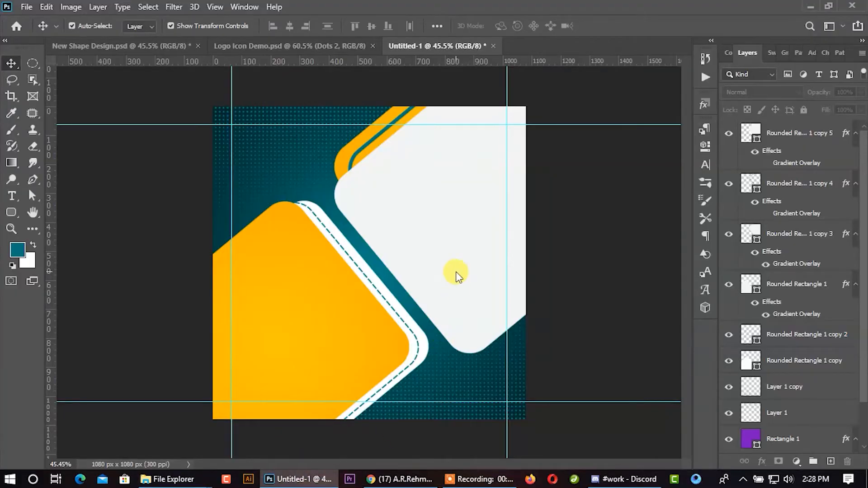
left_click_drag(410, 270, 471, 231)
left_click_drag(587, 221, 614, 217)
left_click_drag(600, 225, 578, 236)
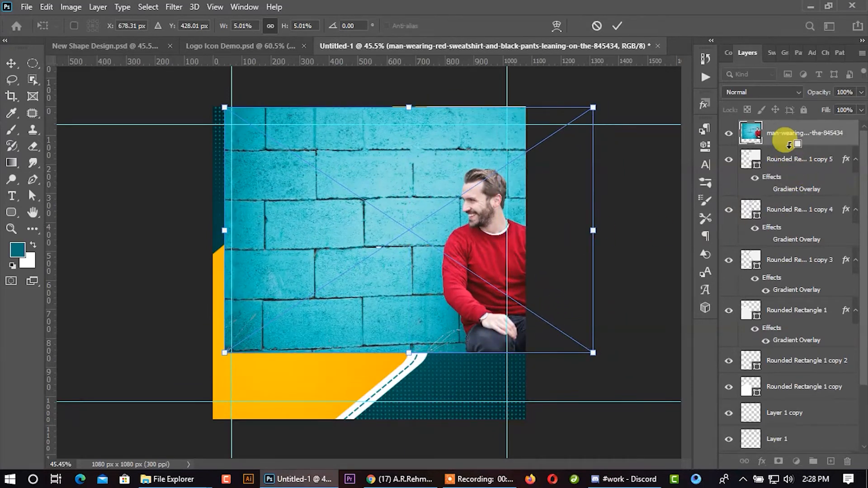
key("Return")
- Clip the photo to the upper-right white shape and enlarge it, shifting the man left into the visible area
key("ctrl+alt+g")
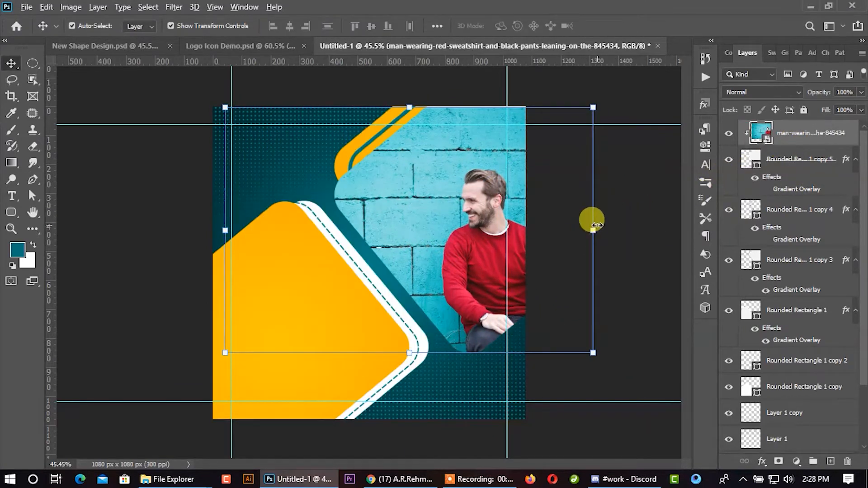
left_click_drag(599, 222, 550, 244)
left_click(616, 26)
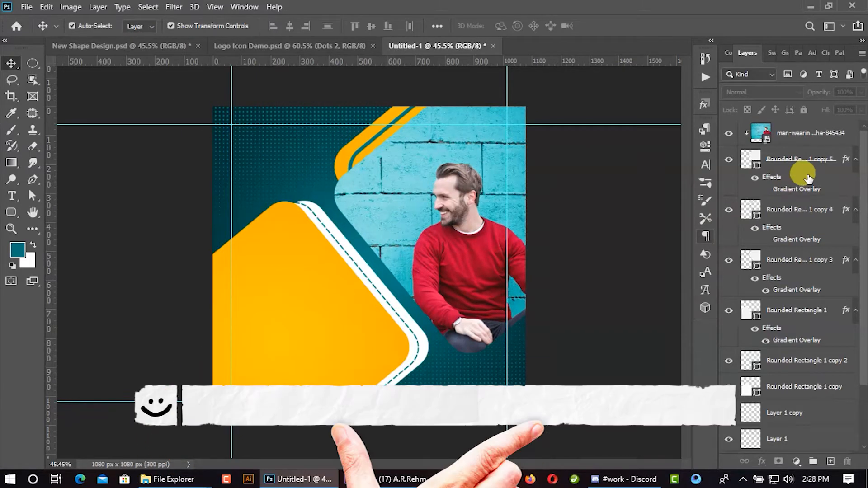
- Group the photo with its white clipping shape and name the group Image
left_click(794, 138)
left_click(792, 156, "ctrl")
key("ctrl+g")
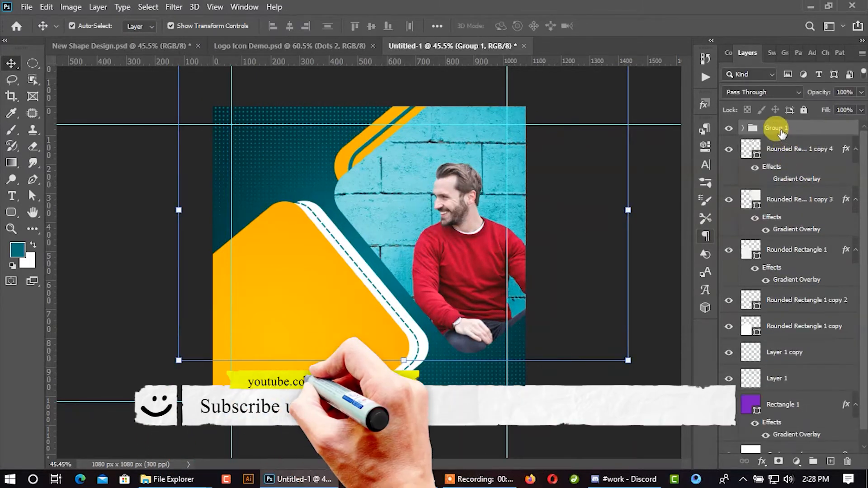
double_click(772, 126)
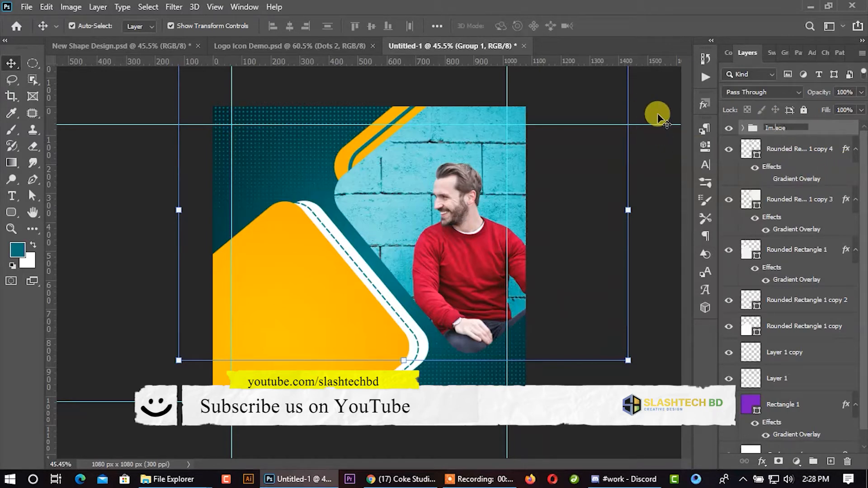
left_click(655, 211)
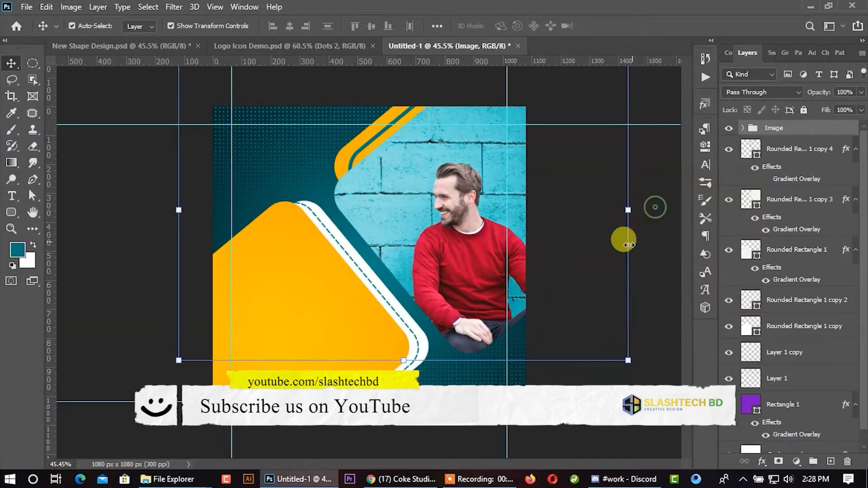
left_click(633, 242)
- Copy the SPECIAL OFFER, FASHION and SALE texts from Logo Icon Demo.psd onto the post's lower-left orange shape
left_click(289, 43)
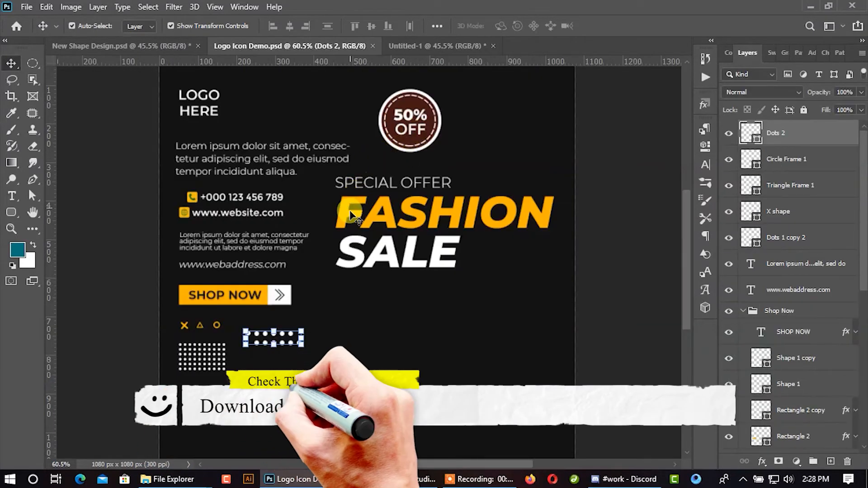
left_click(400, 183)
left_click(413, 208, "shift")
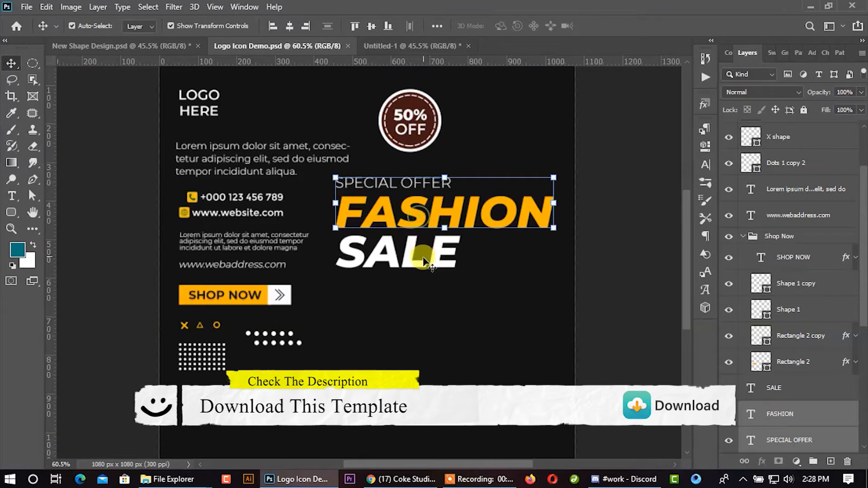
left_click(431, 264, "shift")
left_click_drag(462, 212, 320, 295)
- Scale the three headline texts to 85.21% and align their left edge with the left vertical guide
key("ctrl+t")
left_click_drag(387, 297, 371, 300)
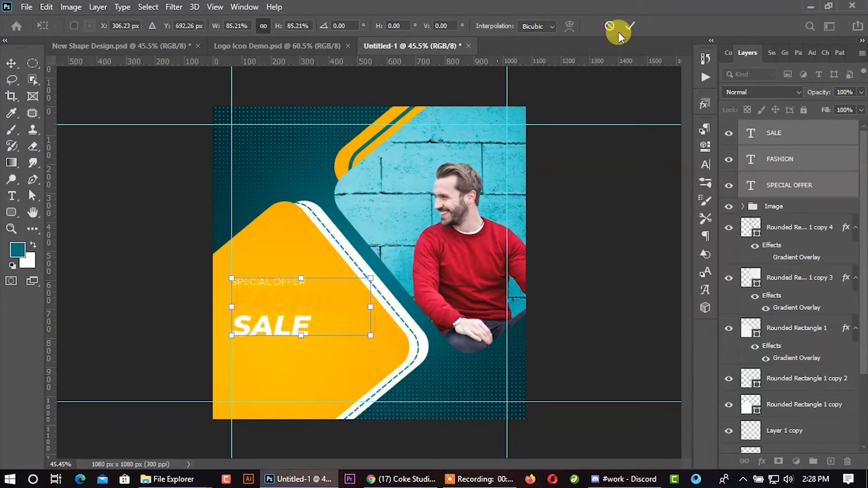
left_click(629, 26)
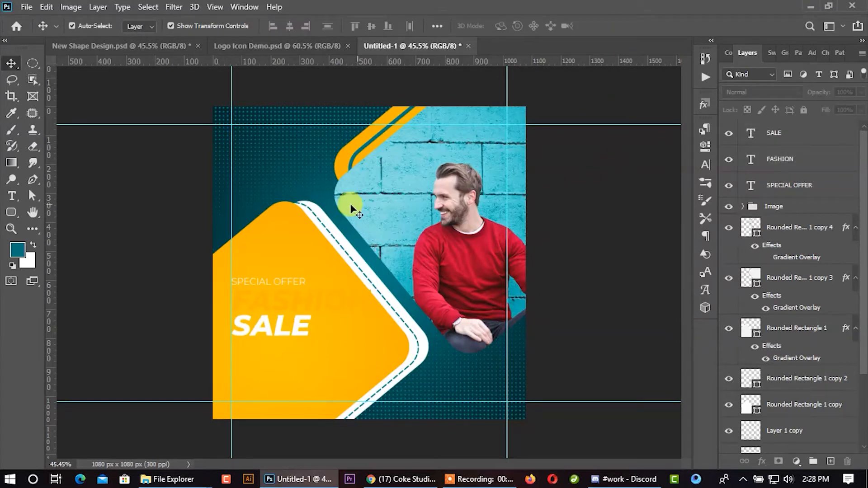
- Change the FASHION text's colour to near-black #151514
left_click(319, 295)
left_click(705, 164)
left_click(673, 198)
left_click(470, 317)
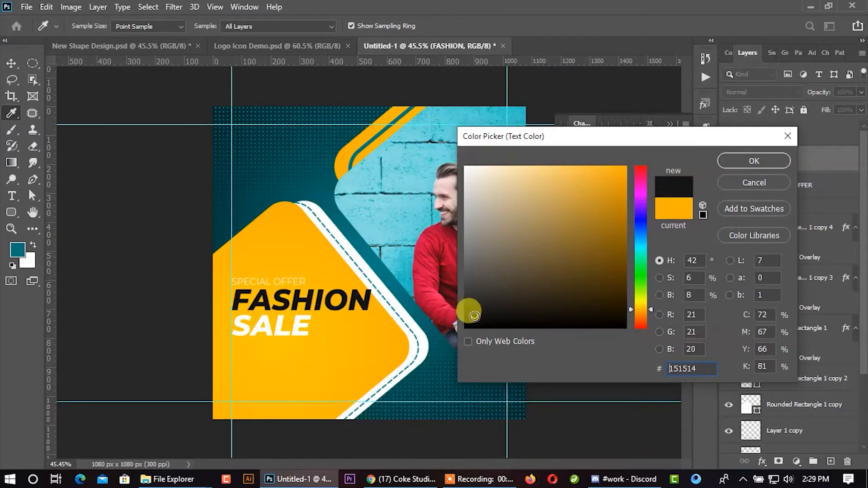
left_click(754, 161)
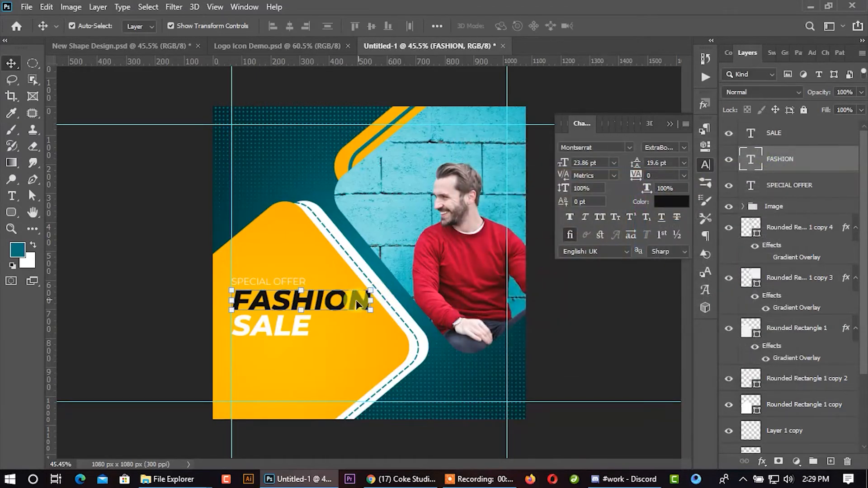
- Replace the word FASHION with SUPER in the headline
double_click(310, 293)
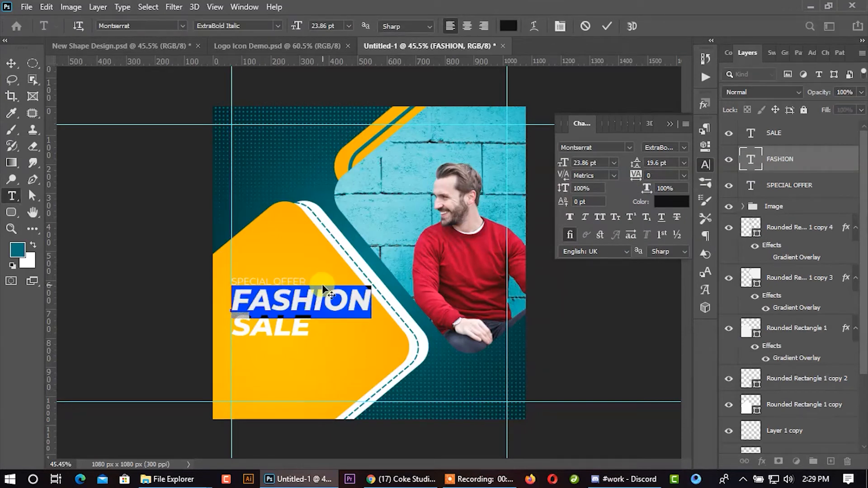
type("SUPE")
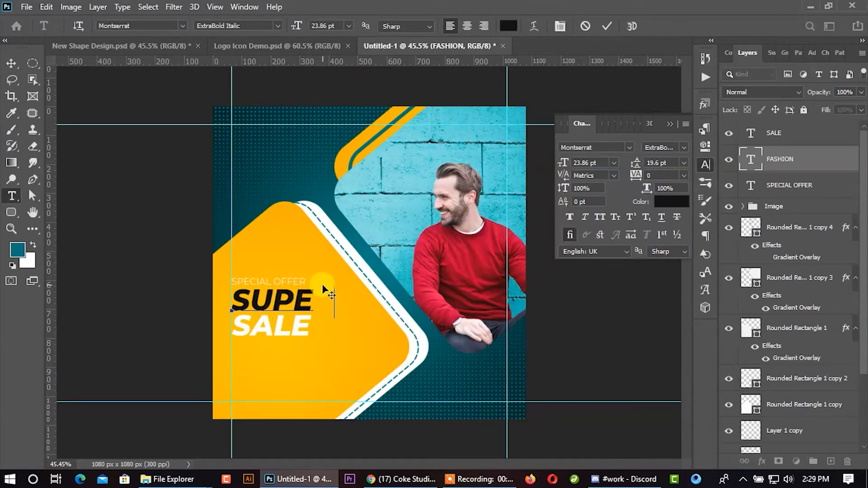
type("R")
left_click(11, 65)
left_click(99, 242)
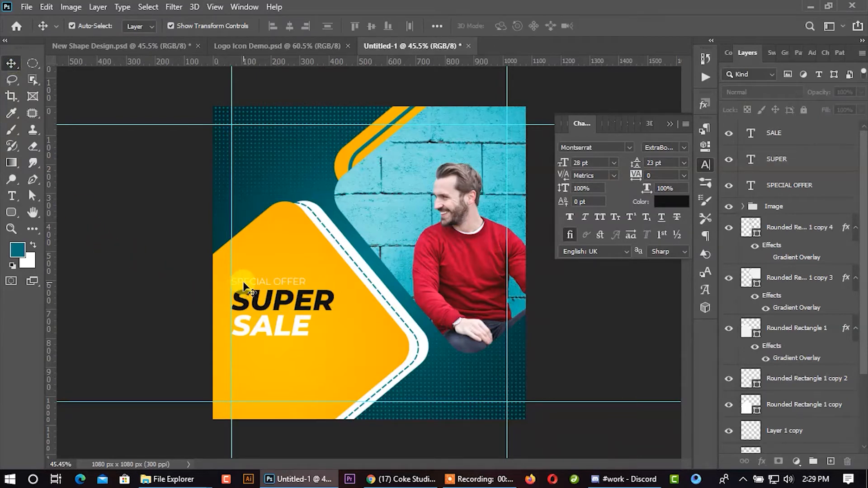
- Draw a teal rounded square about 54 px wide with a 10 px corner radius above the SPECIAL OFFER text
scroll(240, 328, "up", 3)
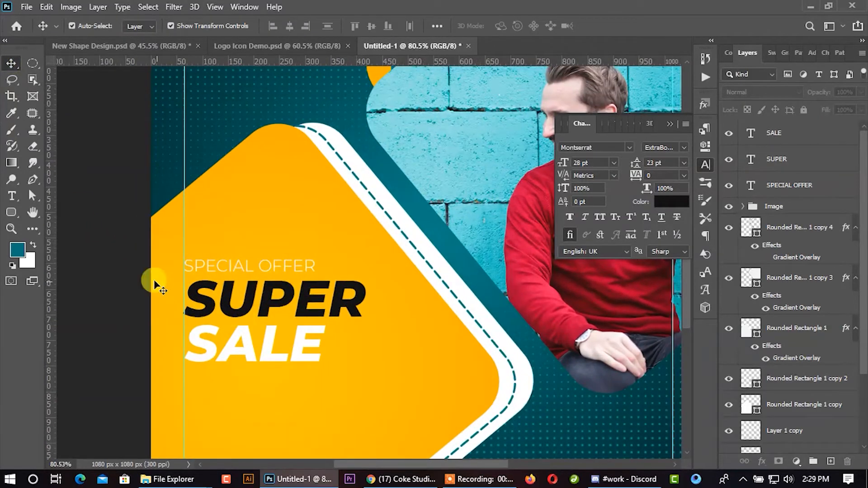
scroll(109, 217, "up", 3)
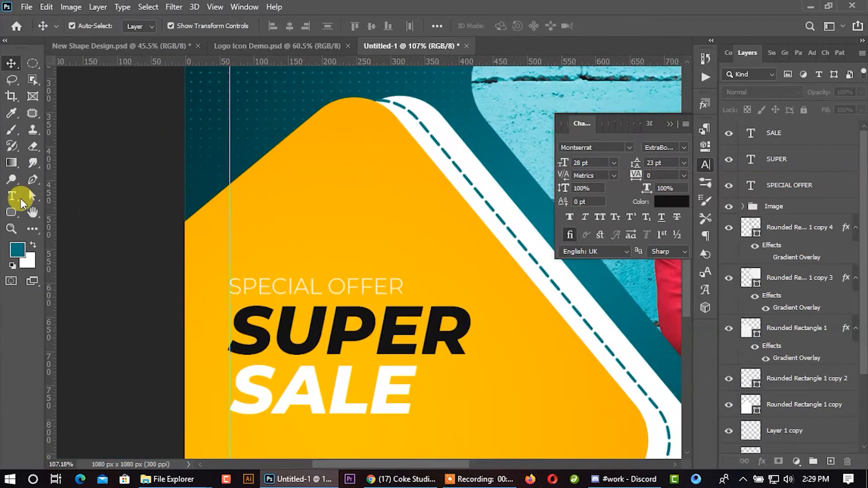
left_click(12, 211)
left_click_drag(333, 229, 370, 267)
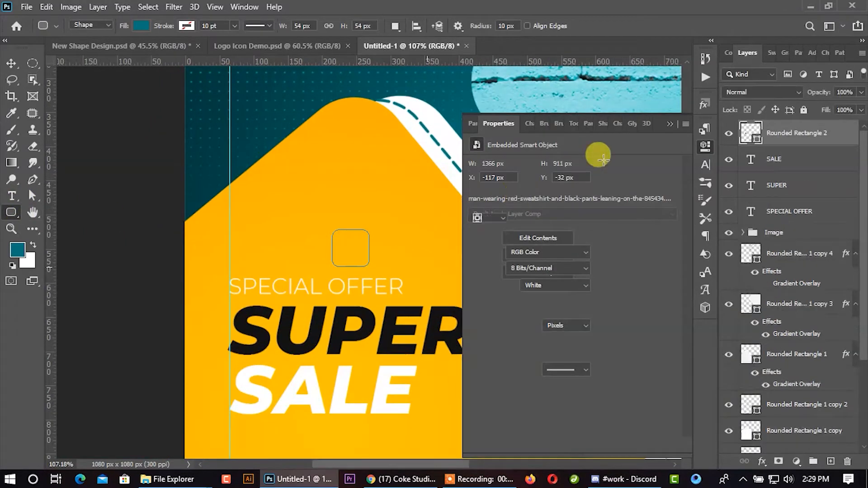
left_click(669, 124)
left_click(15, 67)
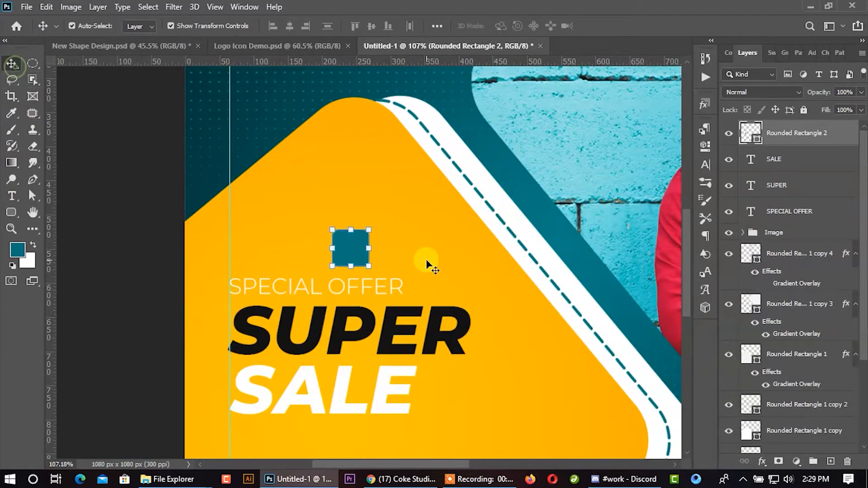
- Stretch the teal rounded shape to 468.61% width and 80.48% height and position it over the SPECIAL OFFER text
left_click_drag(370, 248, 471, 243)
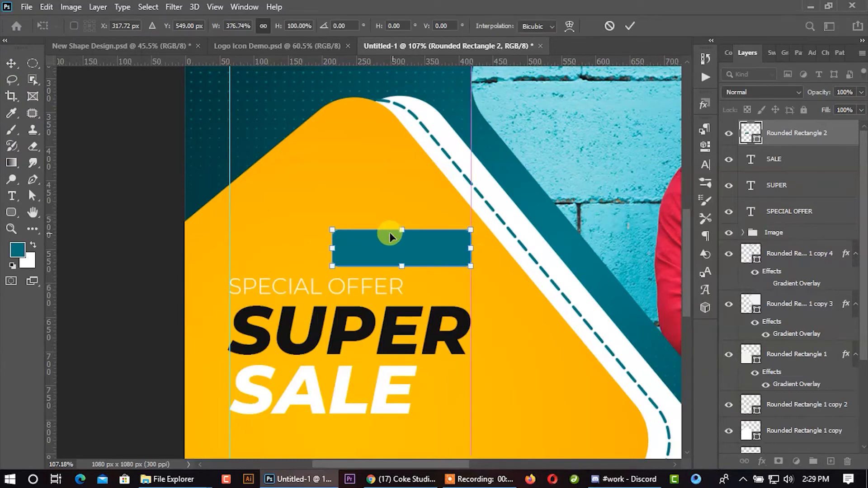
left_click_drag(410, 231, 310, 280)
left_click_drag(369, 285, 409, 285)
left_click_drag(316, 273, 317, 268)
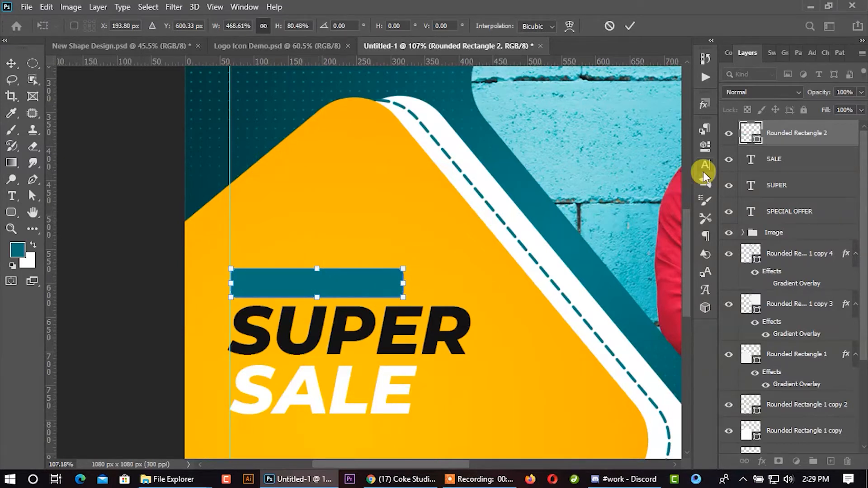
- Place the teal shape's layer beneath the SPECIAL OFFER text and widen it to 114.84% so it extends past both text ends
left_click_drag(764, 135, 771, 214)
left_click_drag(404, 285, 424, 284)
left_click_drag(233, 284, 228, 284)
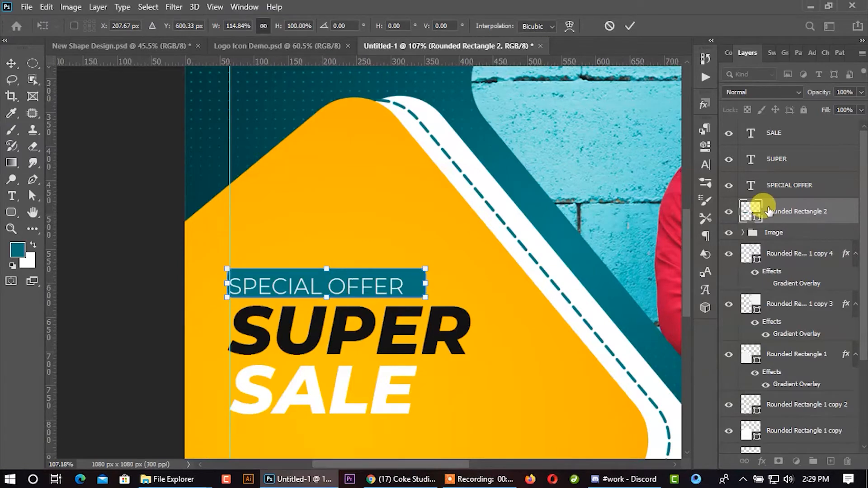
- Change the fill colour of the rounded shape behind SPECIAL OFFER to white, ffffff
double_click(750, 212)
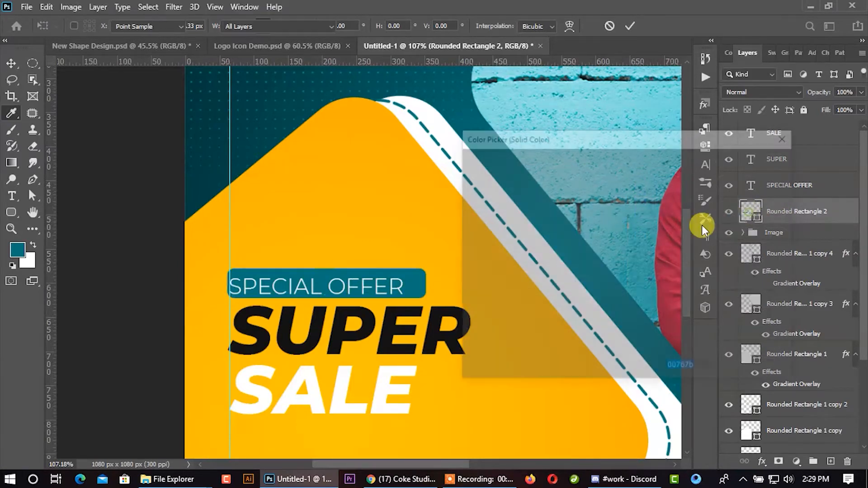
type("ffffff")
left_click(751, 163)
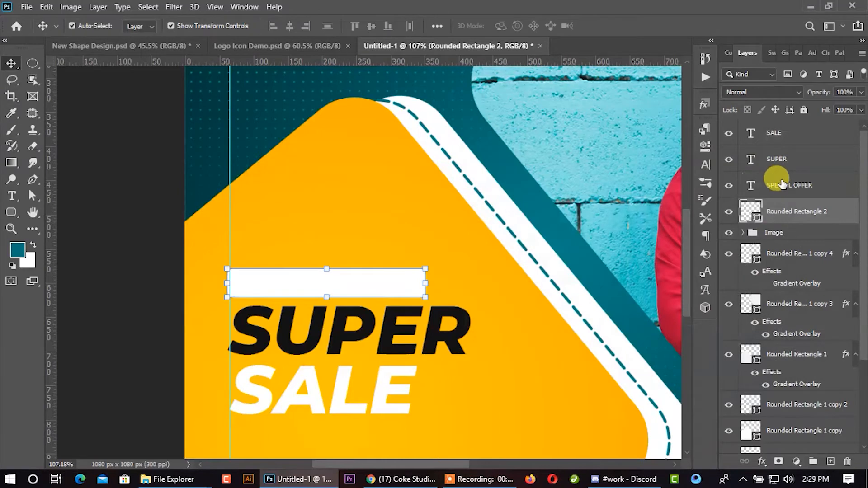
- Give the SPECIAL OFFER text the near-black colour #131312 and set its Montserrat weight to Regular
left_click(783, 189)
left_click(704, 167)
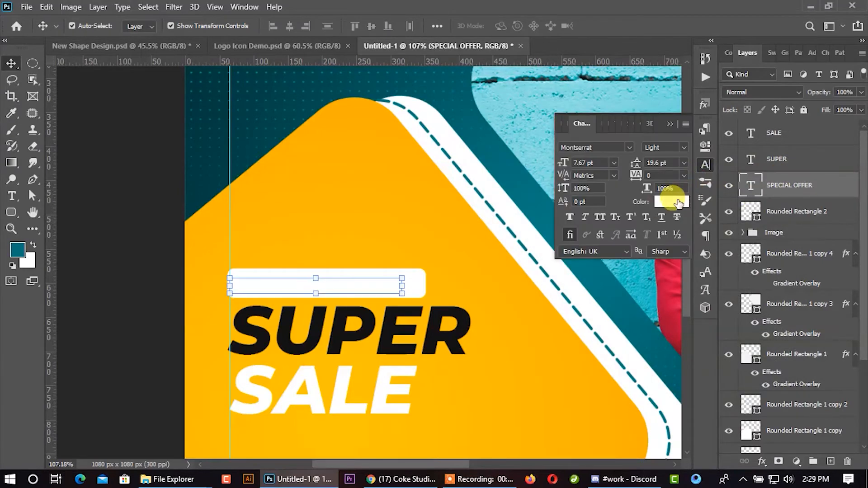
left_click(674, 194)
left_click(395, 312)
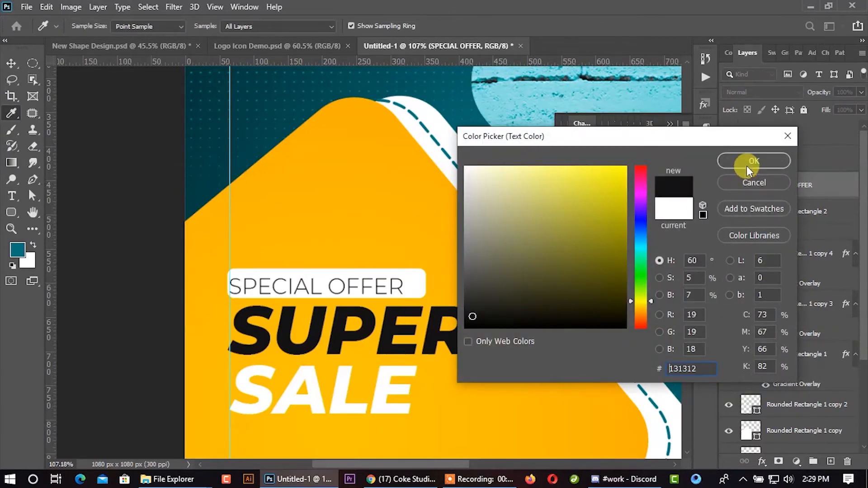
left_click(747, 164)
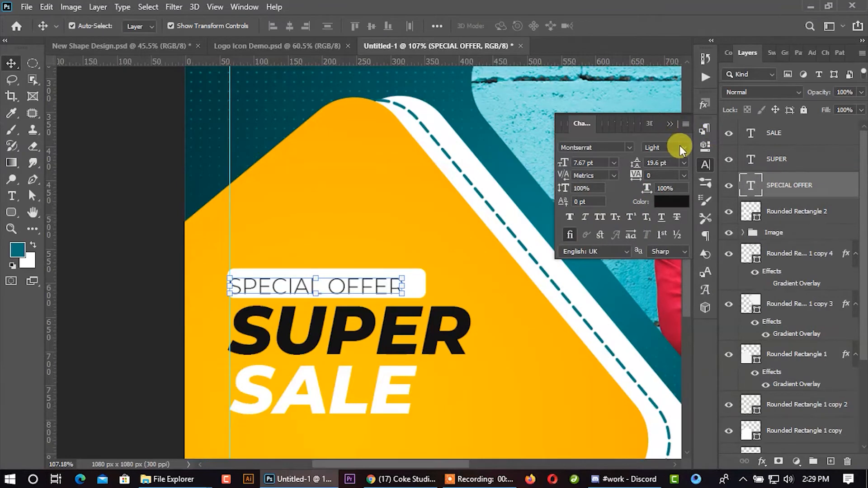
left_click(681, 148)
left_click(671, 222)
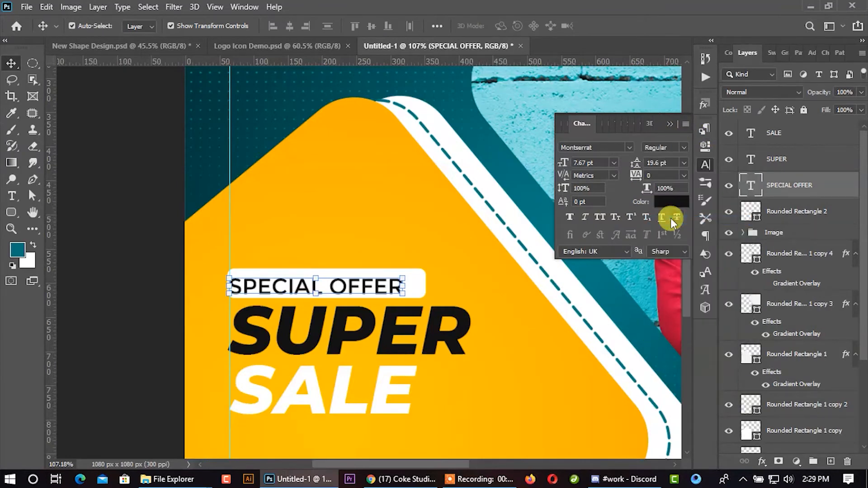
left_click(669, 123)
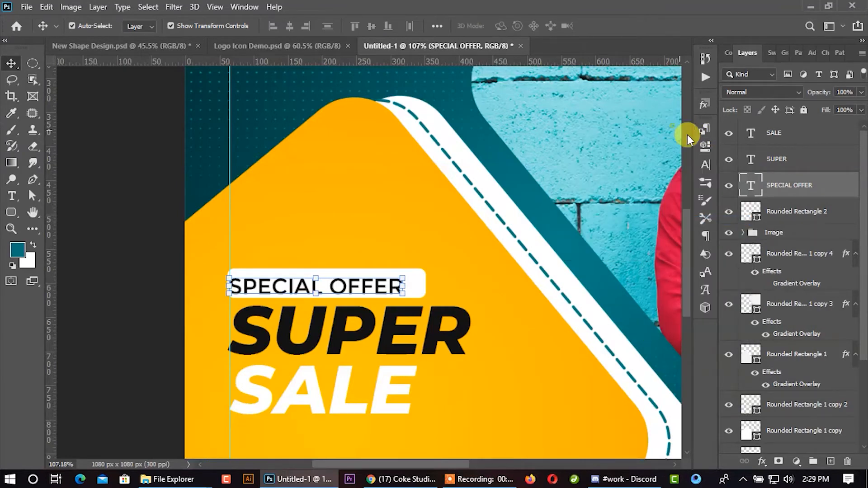
- Centre the SPECIAL OFFER text horizontally and vertically on its white rounded shape
left_click(788, 211, "ctrl")
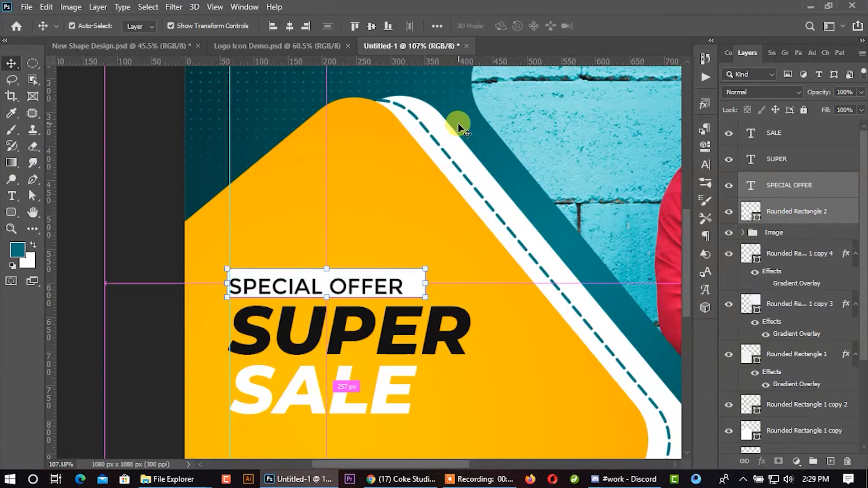
left_click(291, 26)
left_click(368, 27)
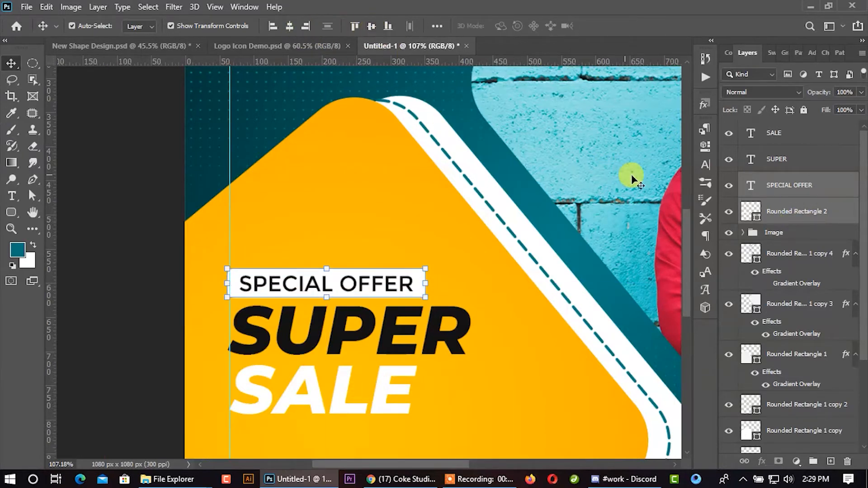
- Group the SPECIAL OFFER text with its white rounded shape
scroll(310, 220, "down", 2)
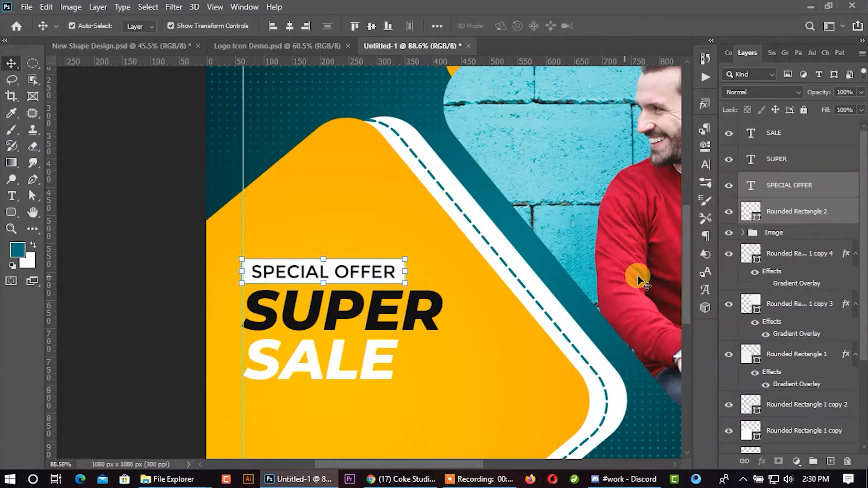
left_click(776, 159, "ctrl")
left_click(774, 133, "ctrl")
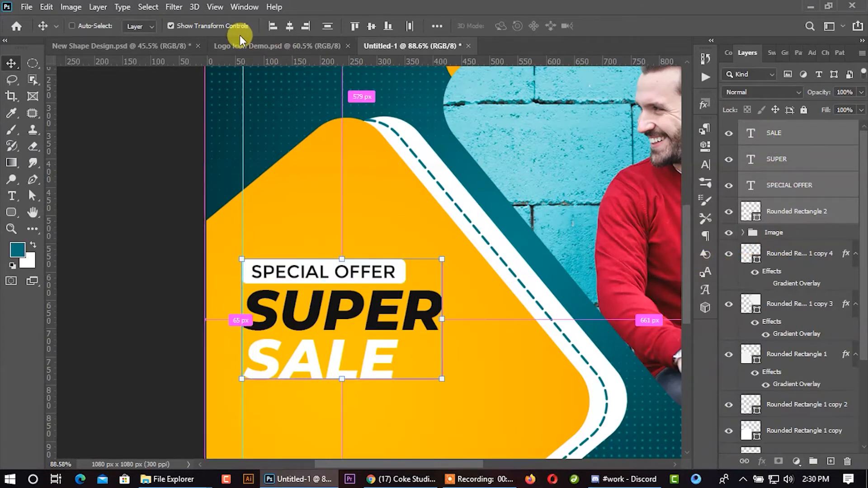
left_click(788, 212)
left_click(789, 190, "ctrl")
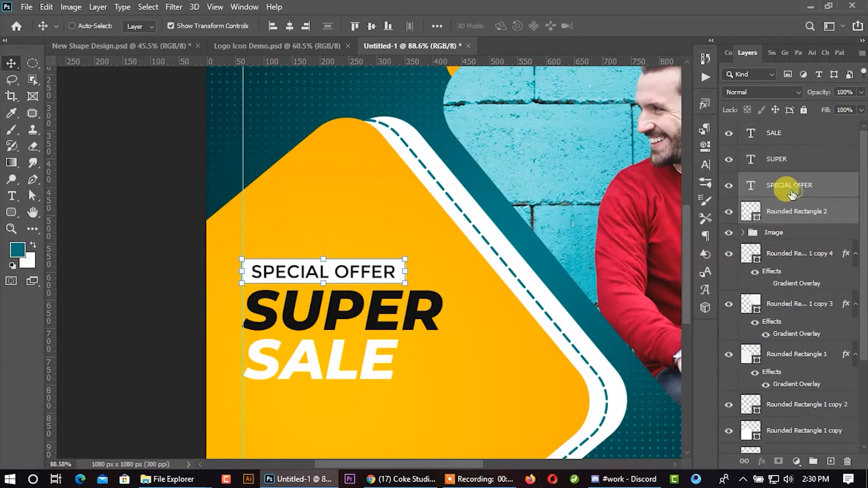
key("ctrl+g")
- Scale the SPECIAL OFFER label group down to 87.07%, about 253 × 38 px
left_click(781, 162, "ctrl")
left_click(774, 133, "ctrl")
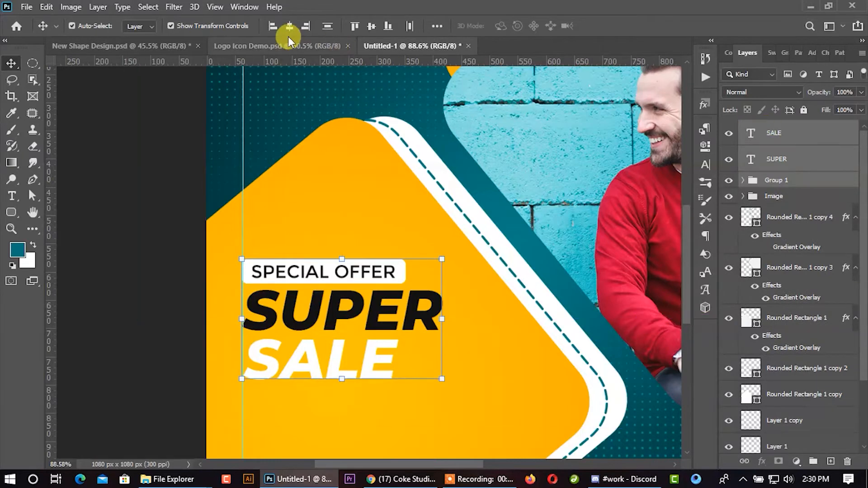
scroll(343, 161, "down", 2, "alt")
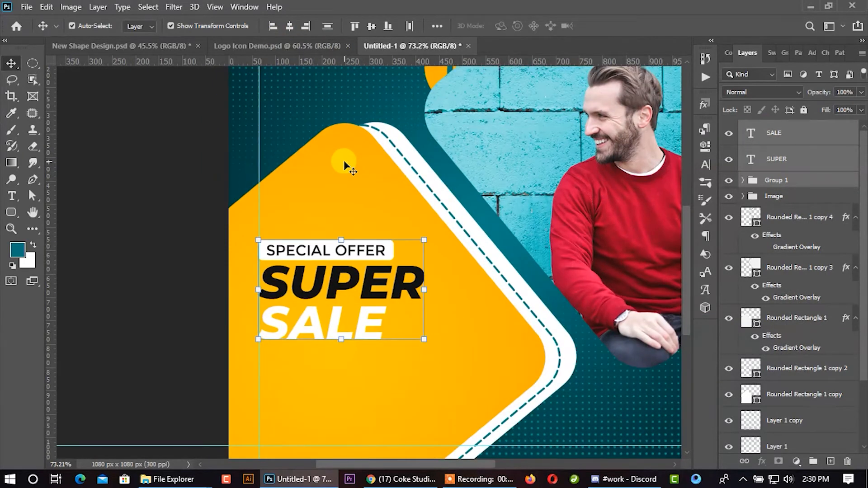
left_click(803, 188)
scroll(393, 249, "up", 2, "alt")
left_click_drag(396, 246, 385, 246)
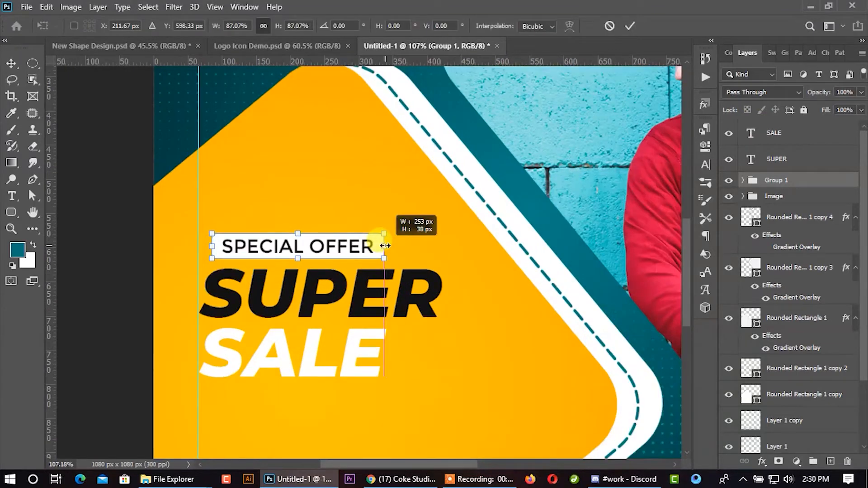
left_click(630, 26)
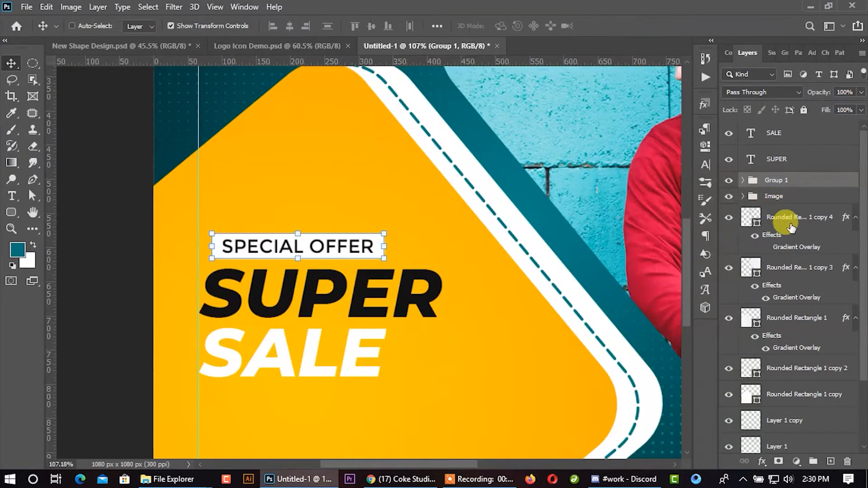
- Align the left edges of the SPECIAL OFFER label group and the SUPER and SALE texts
left_click(781, 167, "ctrl")
left_click(778, 132, "ctrl")
left_click(273, 28)
- Nudge the SPECIAL OFFER label, SUPER and SALE together upward within the orange shape, then deselect them
scroll(207, 125, "down", 3)
key("Up")
key("Up")
key("Up")
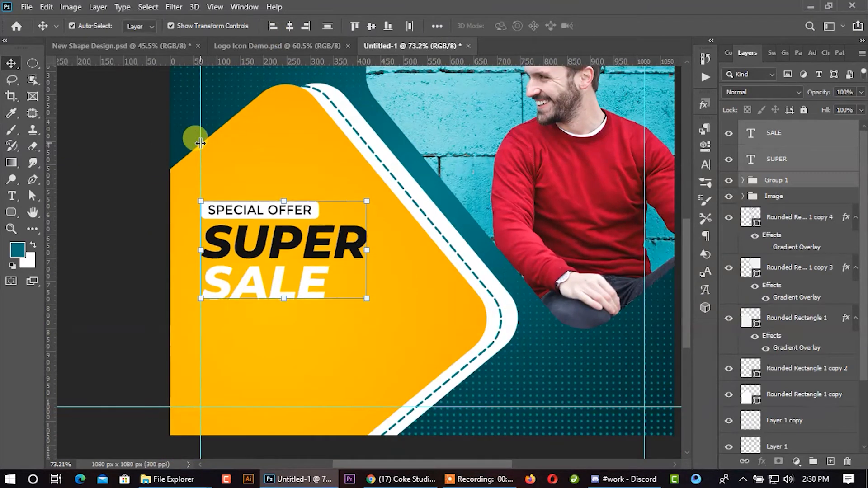
key("shift+Up")
key("shift+Up")
key("shift+Up")
scroll(209, 199, "down", 2)
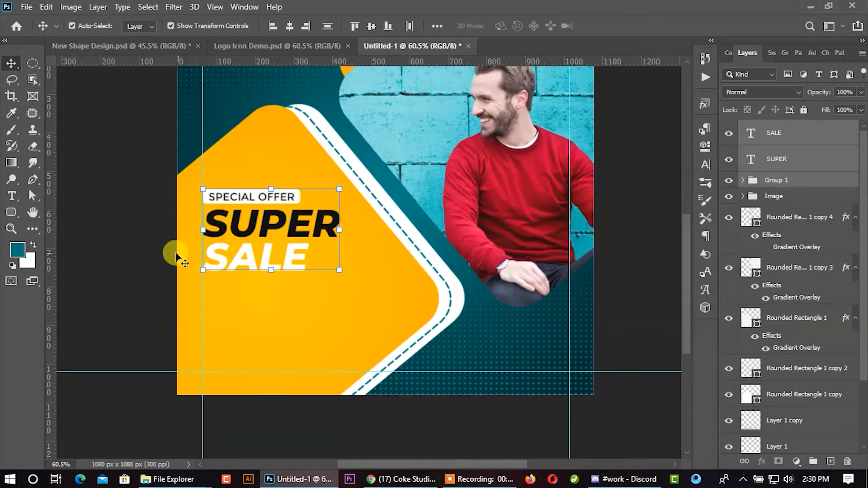
key("Up")
key("Up")
key("Up")
key("Up")
key("Up")
key("Up")
key("Up")
key("Up")
key("Up")
key("Up")
key("Up")
left_click(146, 251)
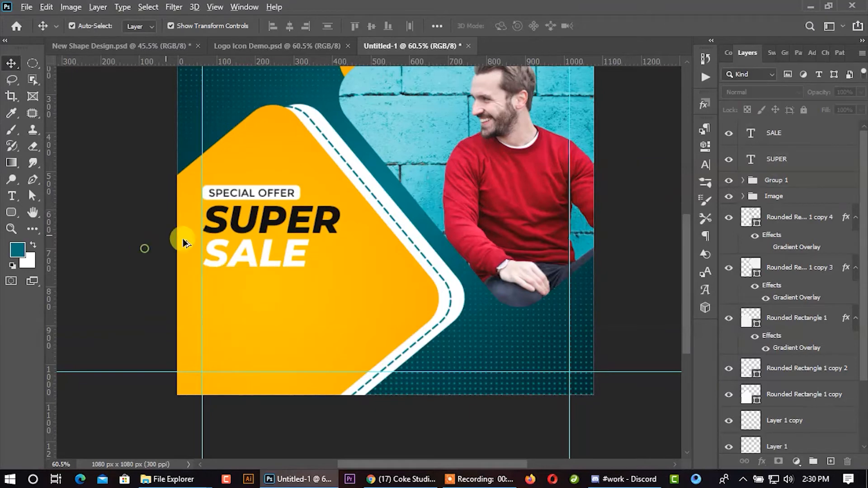
scroll(155, 237, "down", 1)
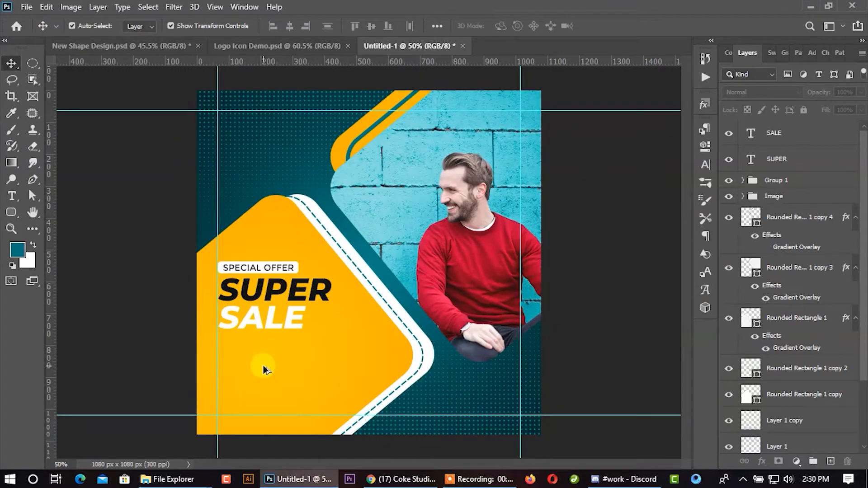
- Copy the small three-line Lorem ipsum paragraph from Logo Icon Demo.psd onto the post below the SALE text
left_click(256, 51)
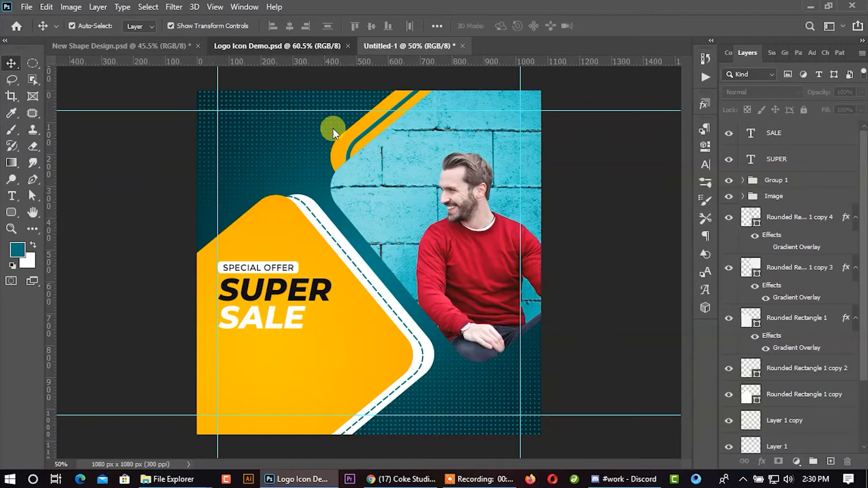
scroll(244, 258, "up", 4)
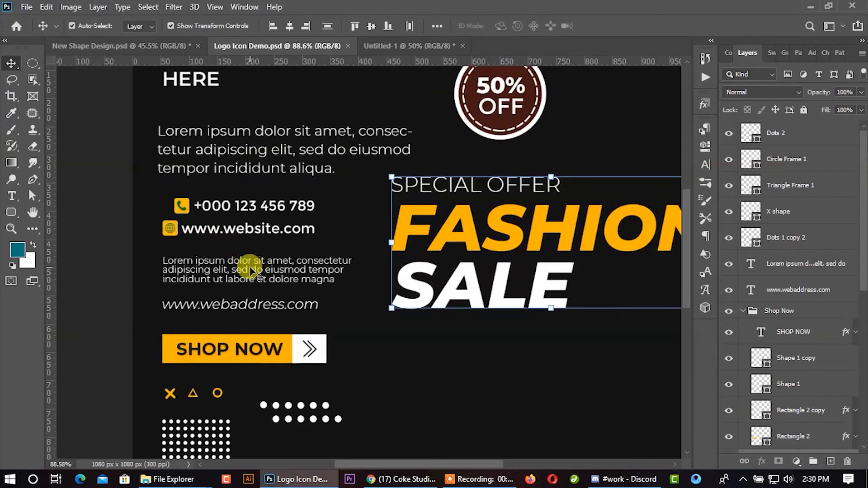
left_click_drag(273, 271, 256, 352)
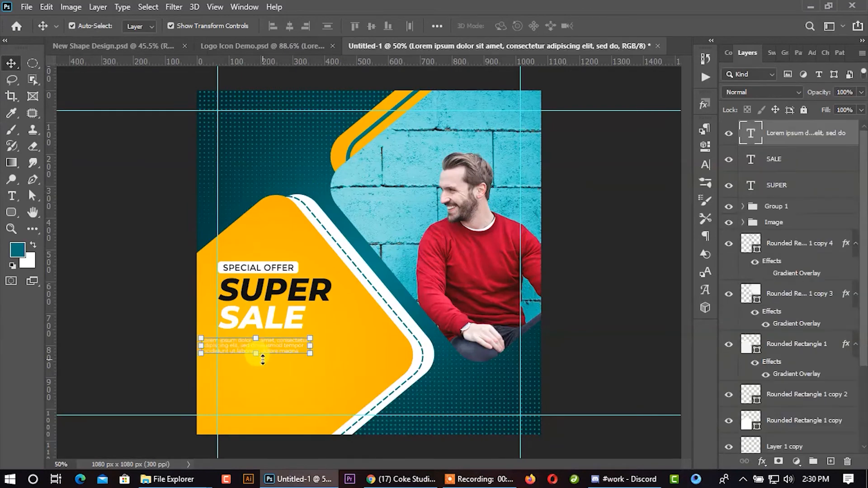
- Copy the larger three-line Lorem ipsum paragraph from Logo Icon Demo.psd onto the post below the SALE text
scroll(260, 359, "up", 3)
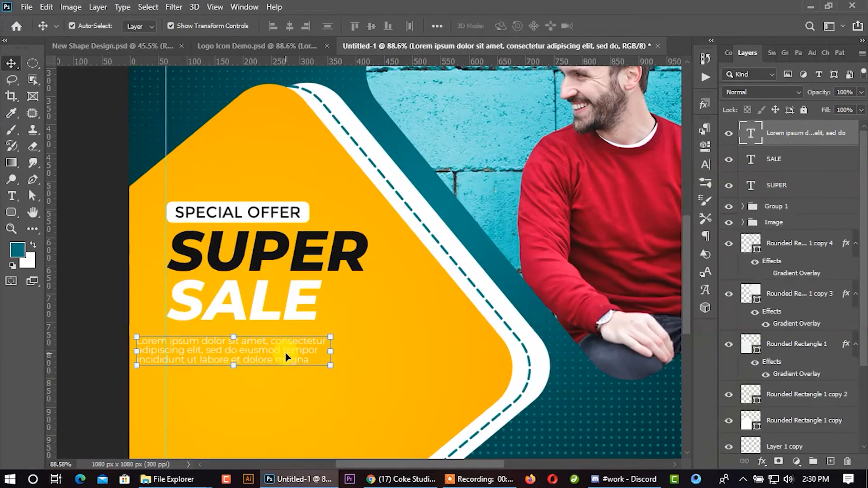
left_click(288, 49)
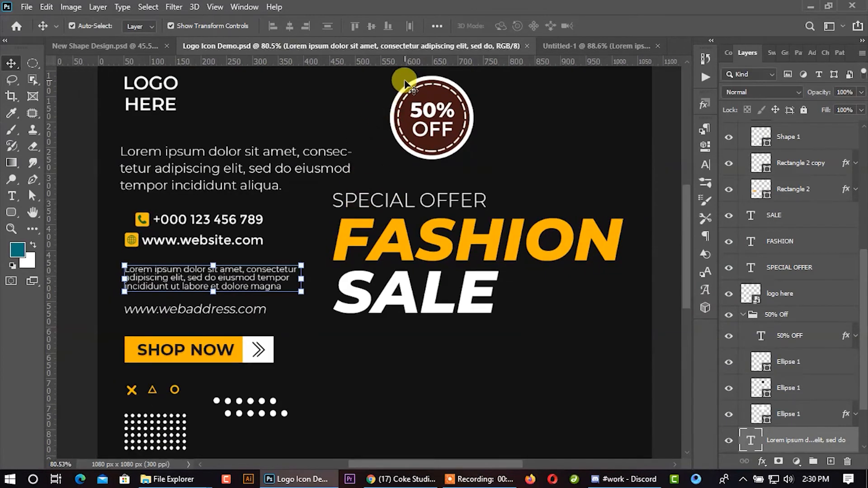
scroll(308, 186, "down", 1)
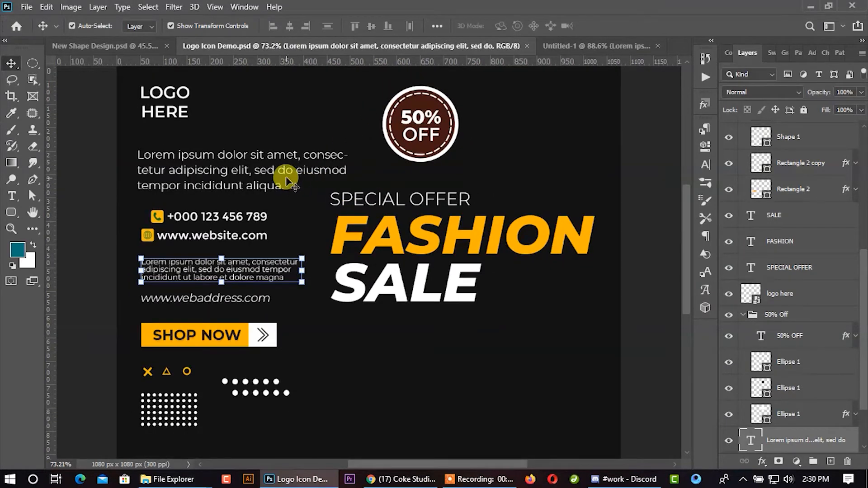
left_click_drag(290, 174, 261, 371)
left_click_drag(313, 365, 292, 395)
- Delete the smaller Lorem ipsum paragraph and place the larger one below SALE against the left vertical guide
left_click(757, 164)
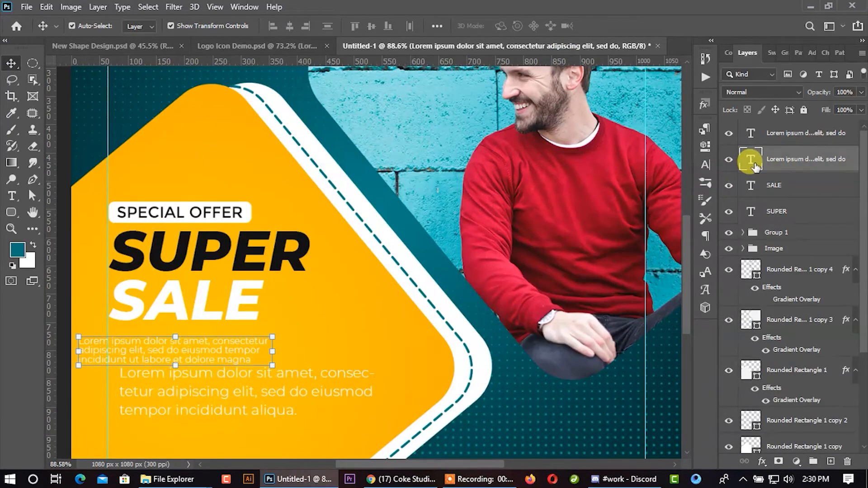
key("Delete")
scroll(756, 165, "down", 1)
left_click_drag(351, 366, 340, 347)
scroll(342, 347, "down", 2)
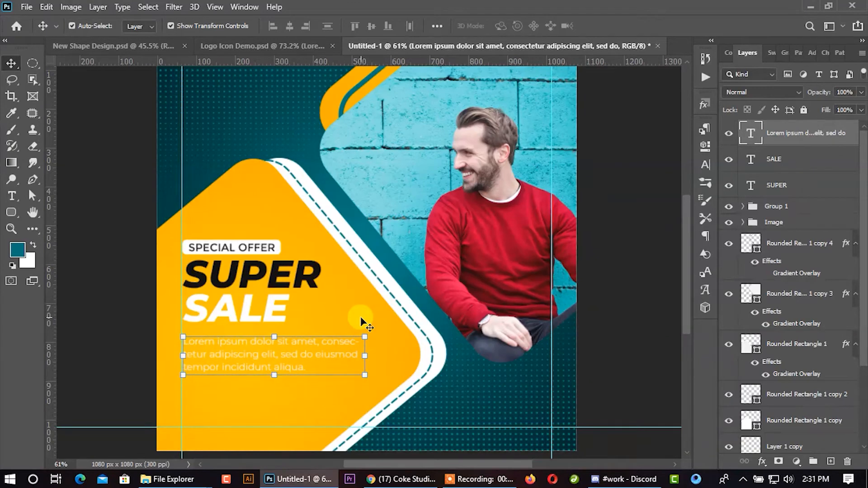
scroll(361, 322, "down", 2)
left_click(120, 316)
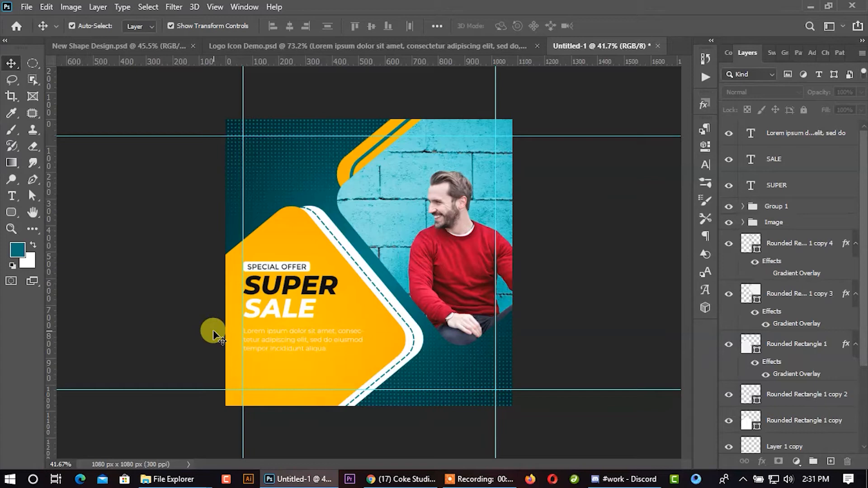
- Set the text color of the Lorem ipsum paragraph to dark grey 191919
left_click(312, 345)
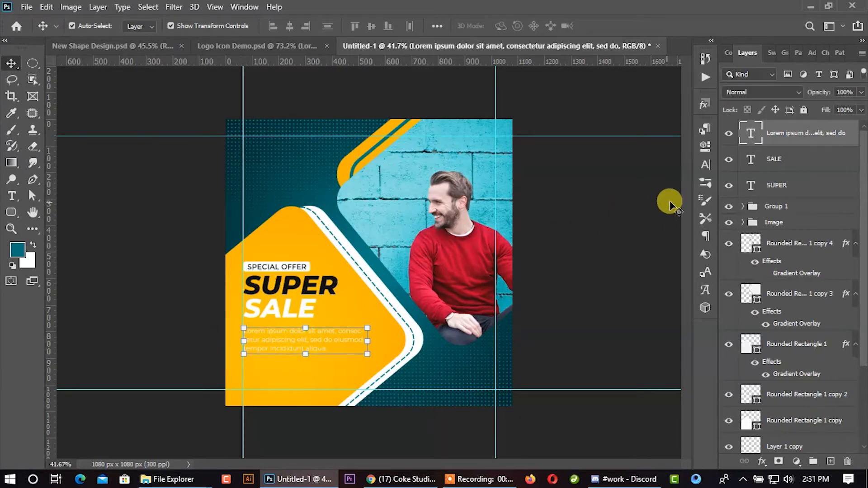
left_click(708, 164)
left_click(678, 200)
left_click(466, 311)
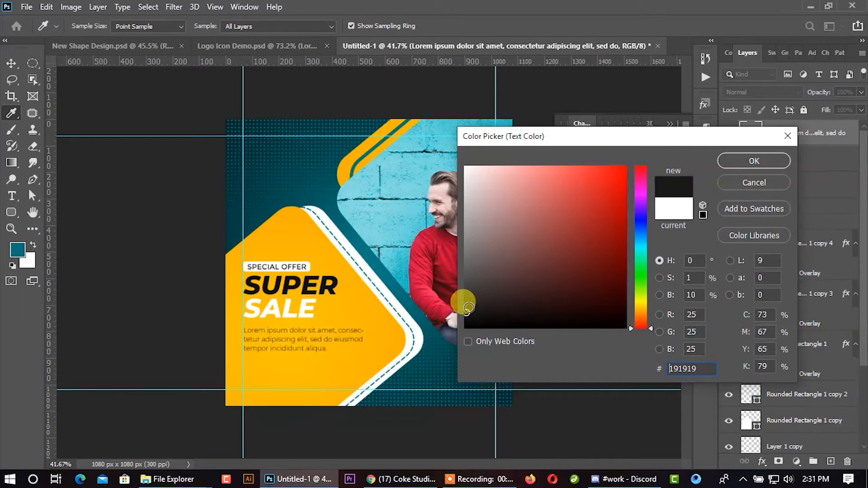
left_click(728, 163)
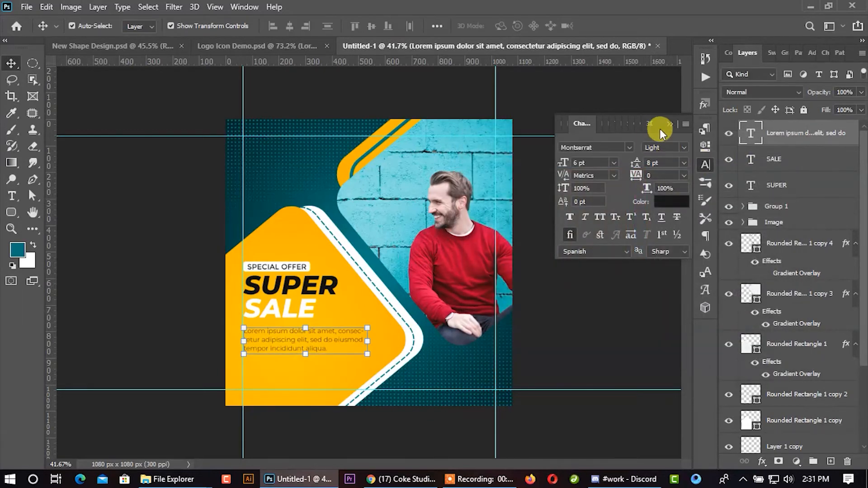
left_click(669, 123)
left_click(572, 206)
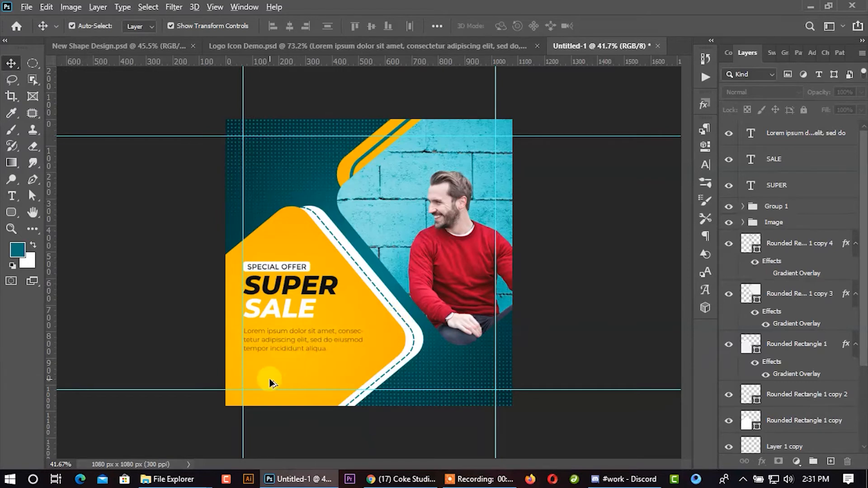
- Copy the Shop Now button group from Logo Icon Demo.psd onto the post, below the paragraph at the left vertical guide
scroll(270, 378, "up", 3)
left_click(449, 50)
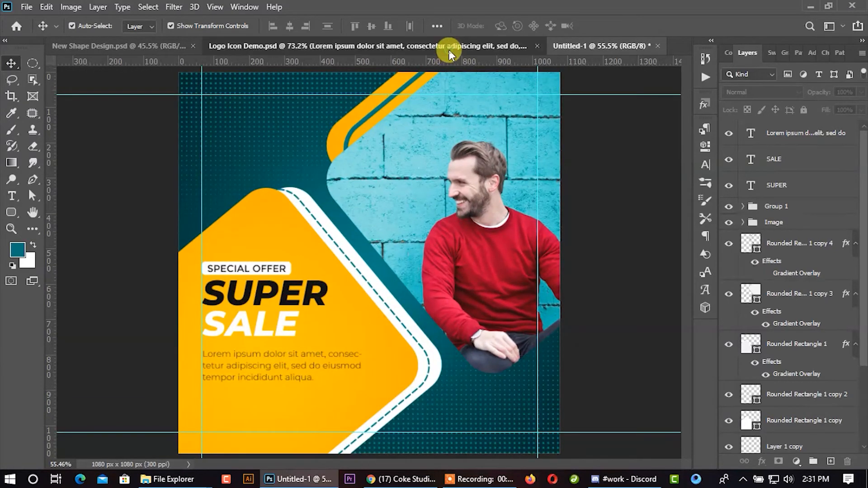
left_click(819, 323)
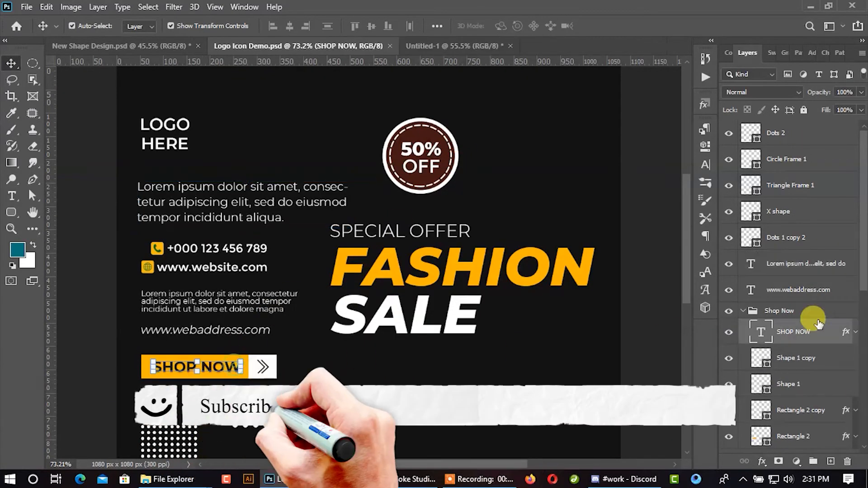
left_click(777, 311)
scroll(795, 384, "down", 1)
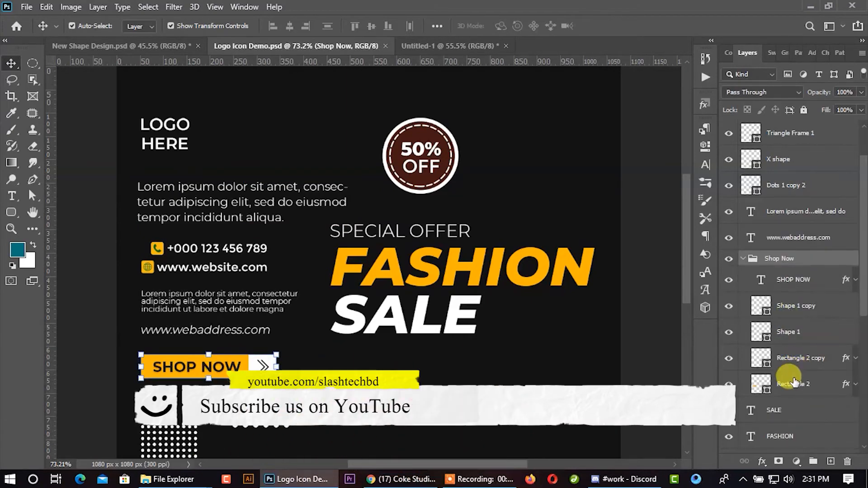
left_click_drag(220, 365, 408, 80)
left_click_drag(244, 409, 243, 418)
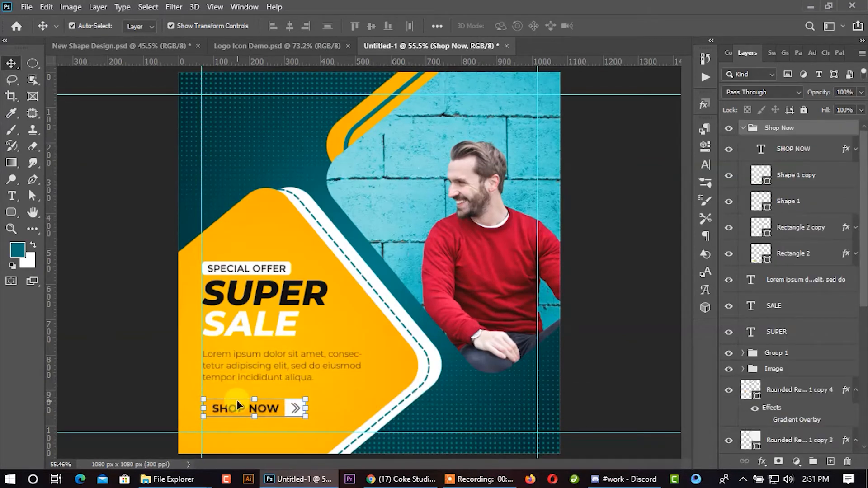
key("Up")
key("Up")
key("Up")
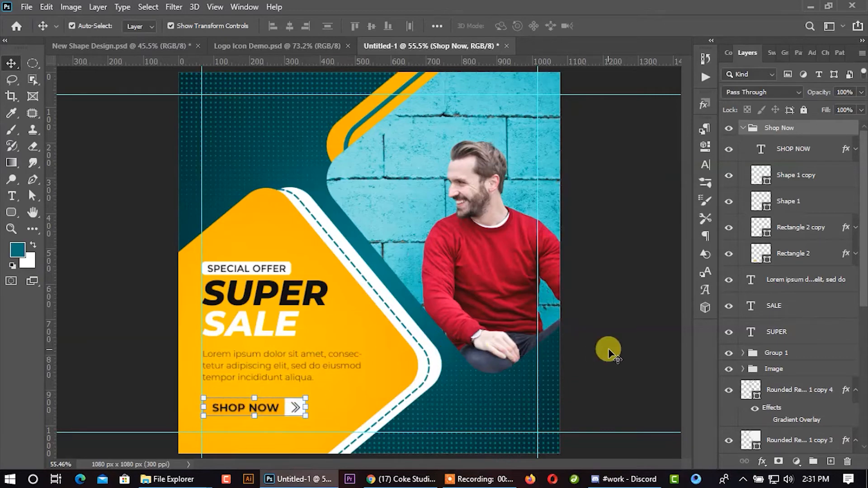
- Change the fill of the rectangle behind the SHOP NOW text to near-black 0d0d0c
double_click(757, 257)
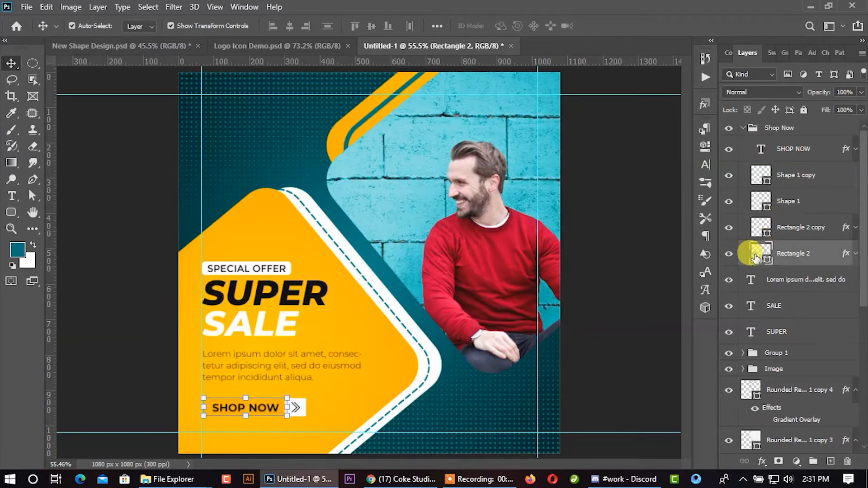
left_click_drag(474, 300, 475, 320)
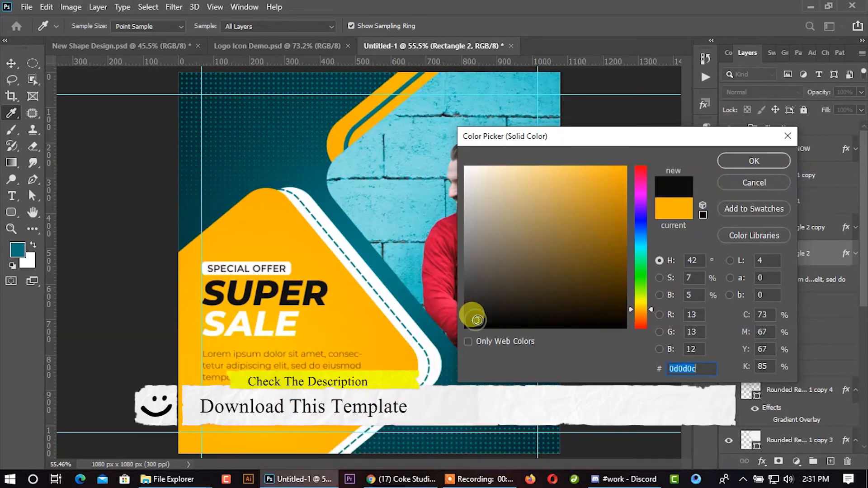
left_click(733, 177)
- Set the SHOP NOW button text color to white ffffff
left_click(795, 231)
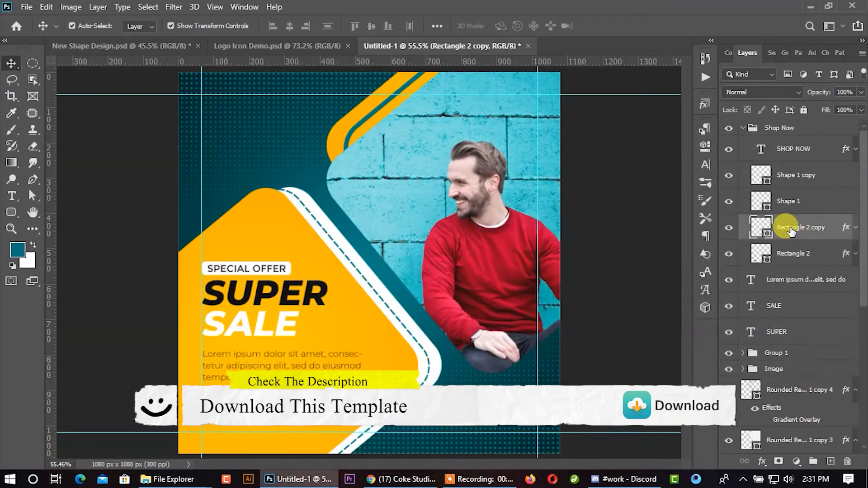
left_click(775, 154)
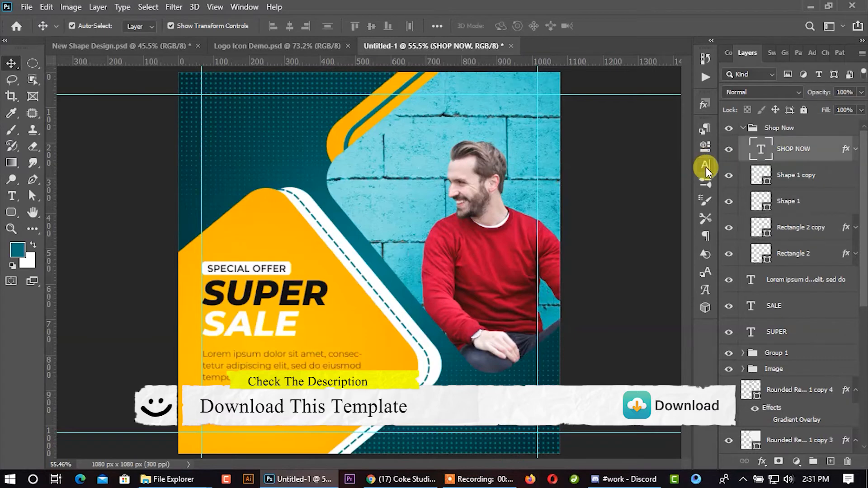
left_click(706, 165)
left_click(656, 201)
left_click_drag(526, 193, 434, 146)
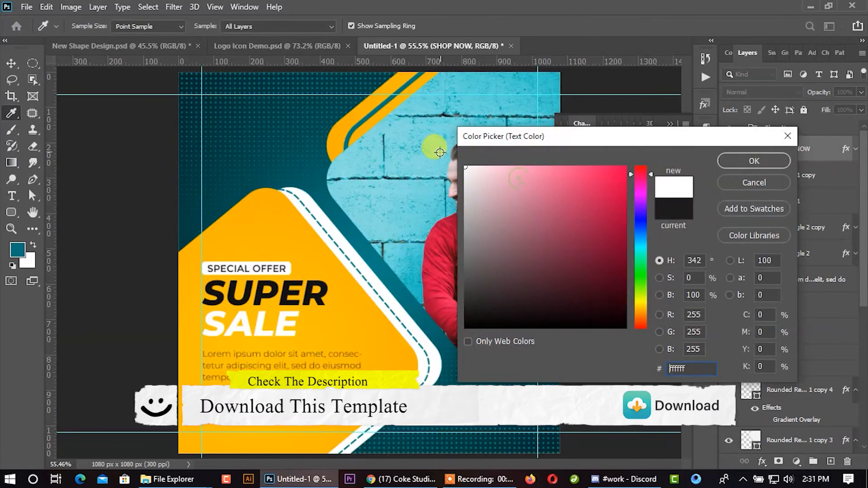
left_click(754, 161)
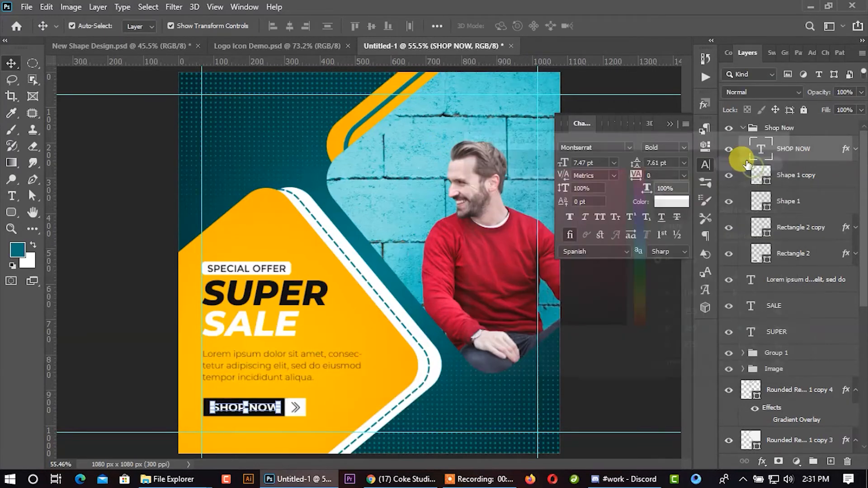
left_click(669, 123)
left_click(597, 210)
scroll(432, 199, "down", 2)
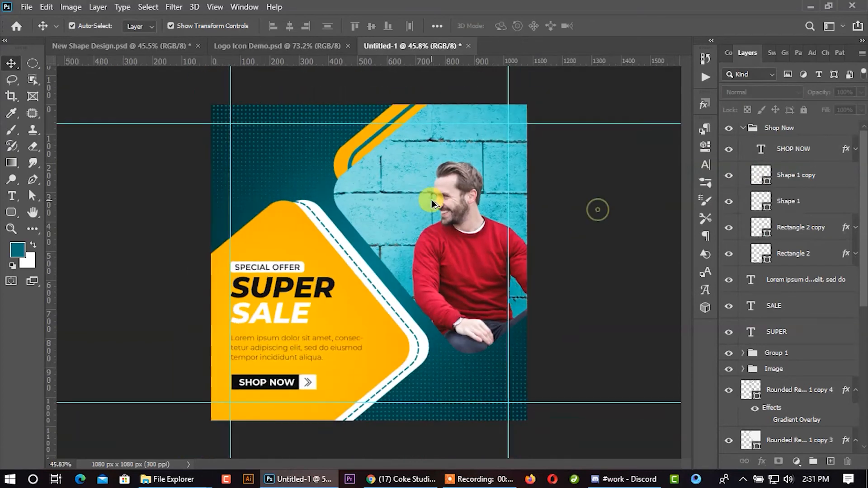
left_click(295, 54)
scroll(341, 354, "down", 4)
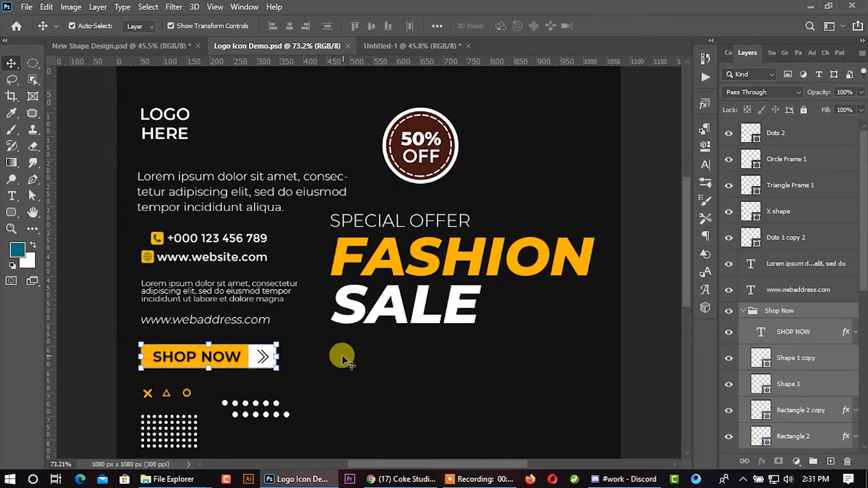
left_click(226, 239)
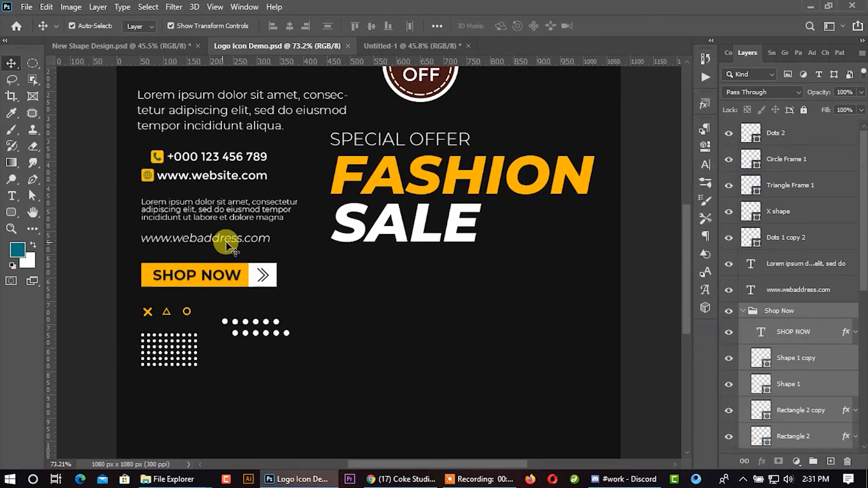
left_click_drag(274, 241, 480, 382)
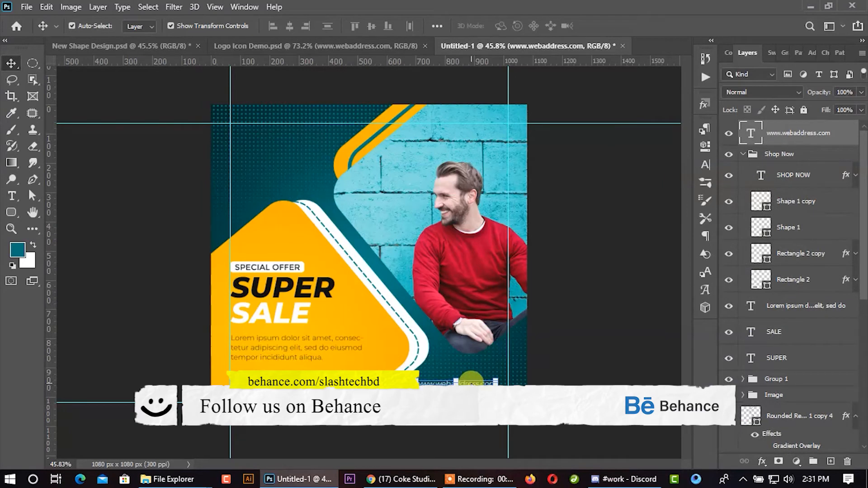
left_click(706, 165)
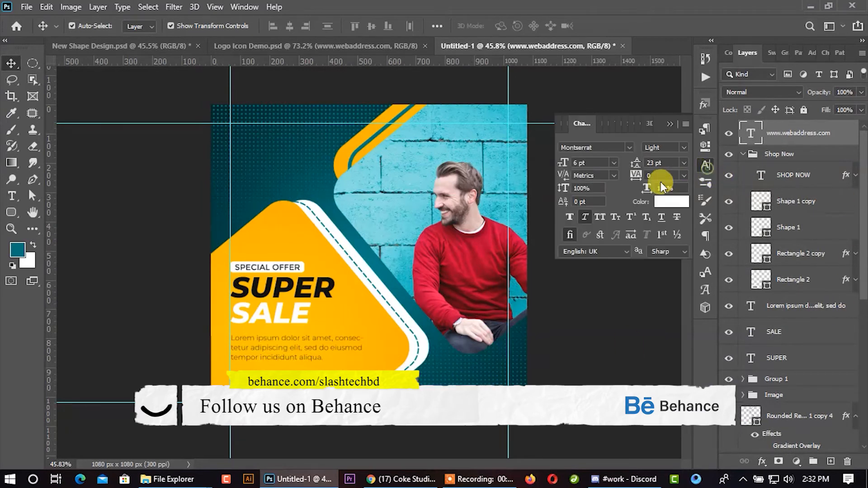
left_click_drag(580, 165, 570, 157)
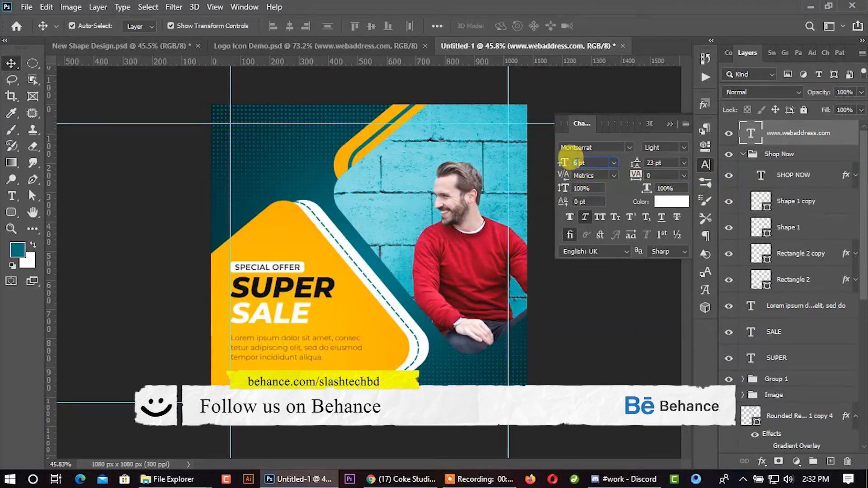
key("Up")
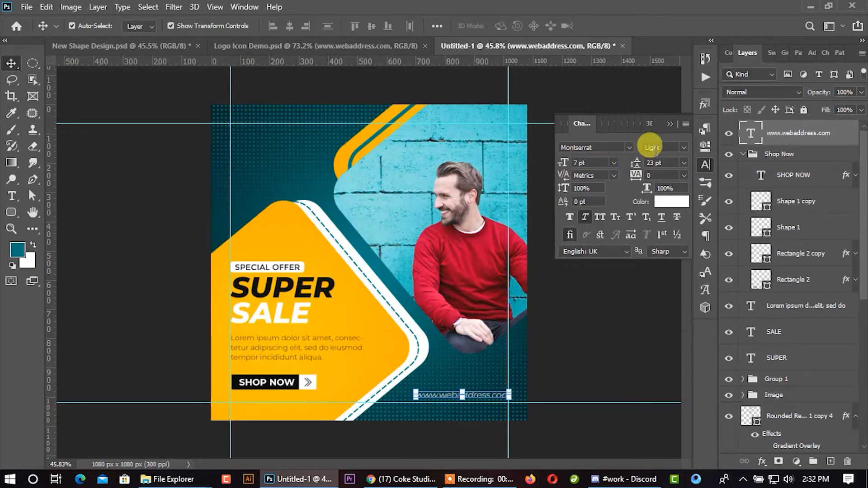
left_click(683, 147)
left_click(666, 221)
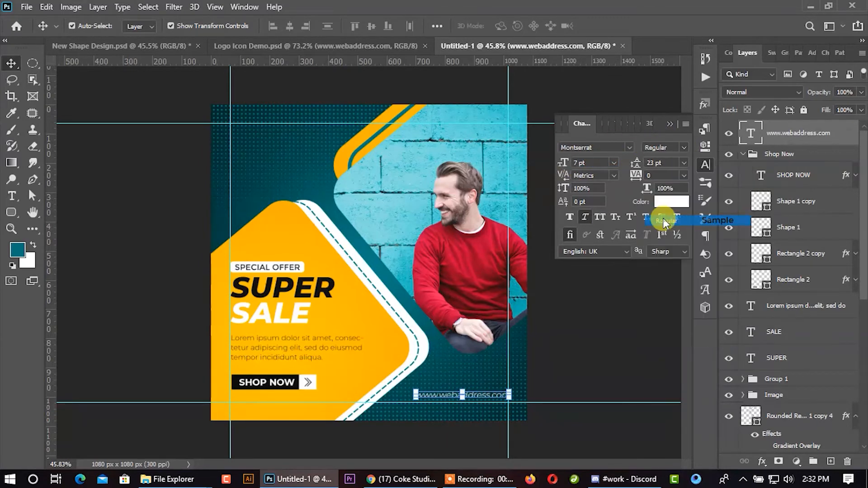
left_click(587, 314)
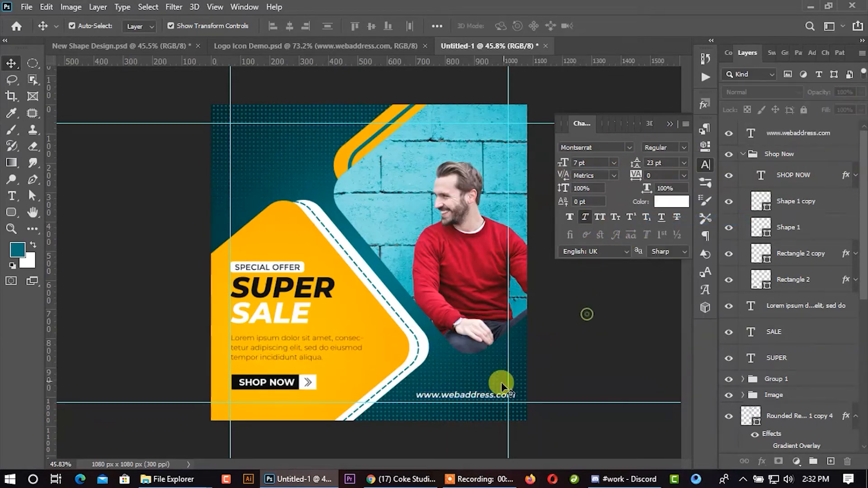
left_click(479, 395)
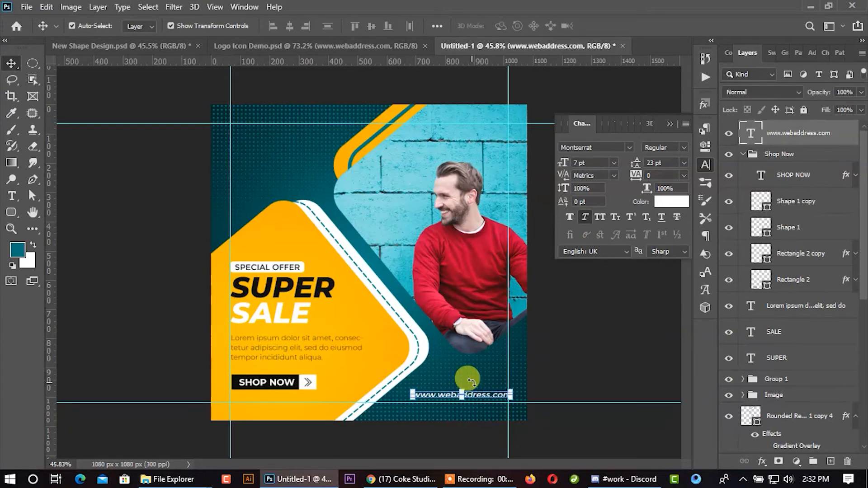
key("shift+Left")
key("shift+Left")
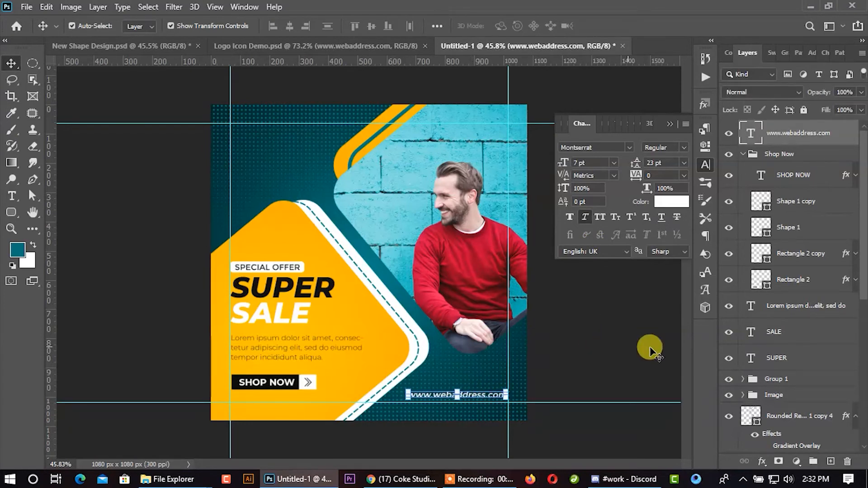
left_click(606, 354)
- Copy the LOGO HERE placeholder from Logo Icon Demo.psd to the post's upper-left corner and nudge it toward the left and top guides
left_click(365, 51)
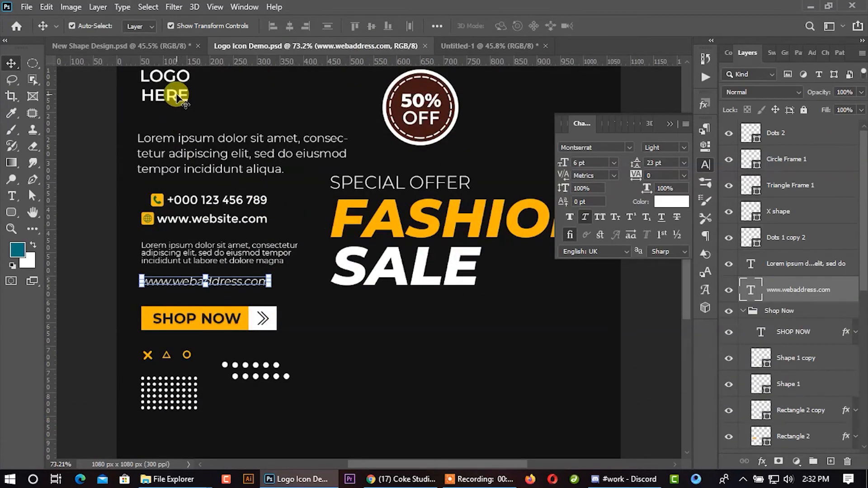
left_click_drag(181, 99, 256, 145)
scroll(256, 144, "up", 3)
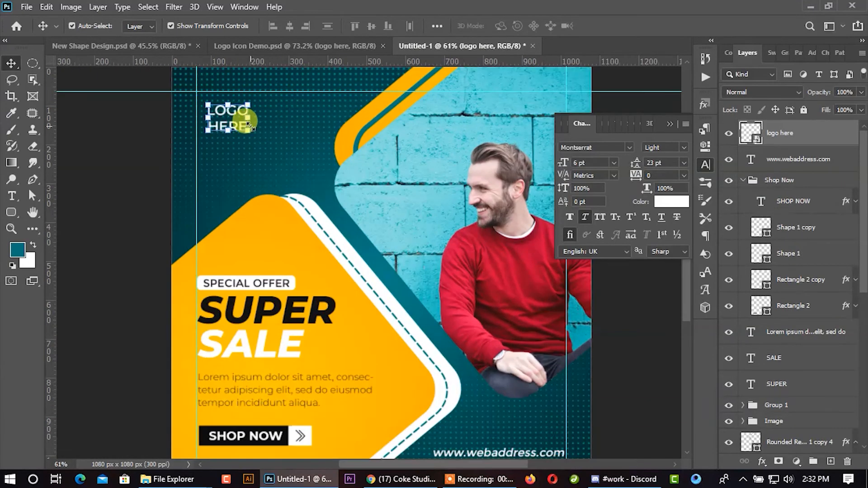
key("Left")
key("Left")
key("Left")
key("Left")
key("Left")
key("Left")
key("Left")
key("Left")
key("Left")
key("Left")
key("Left")
key("Left")
key("Left")
key("Left")
key("Left")
key("Left")
key("Up")
key("Up")
key("Up")
key("Up")
key("Up")
key("Up")
key("Up")
key("Up")
key("Up")
key("Up")
key("Up")
key("Up")
key("Up")
key("Up")
key("Up")
key("Up")
key("Up")
key("Up")
key("Up")
key("Up")
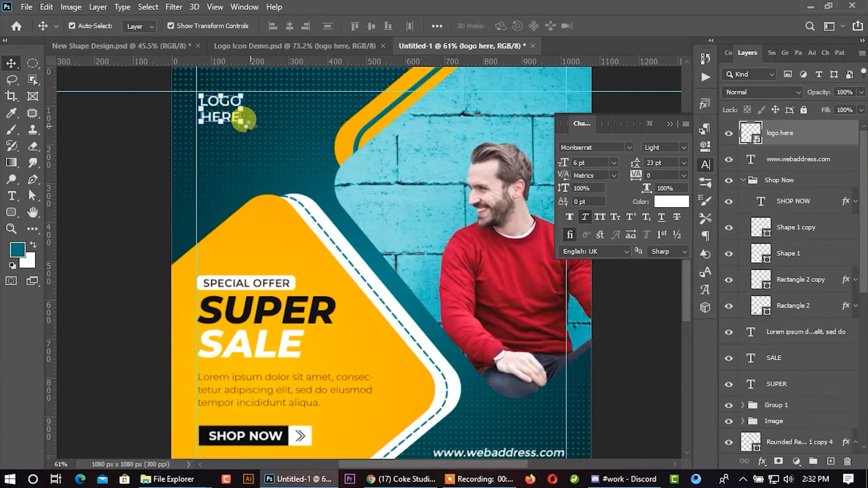
- Enlarge the LOGO HERE placeholder to about 75.87% width and 74.63% height, align it near the left and top guides, and deselect it
left_click(171, 160)
scroll(193, 189, "down", 3)
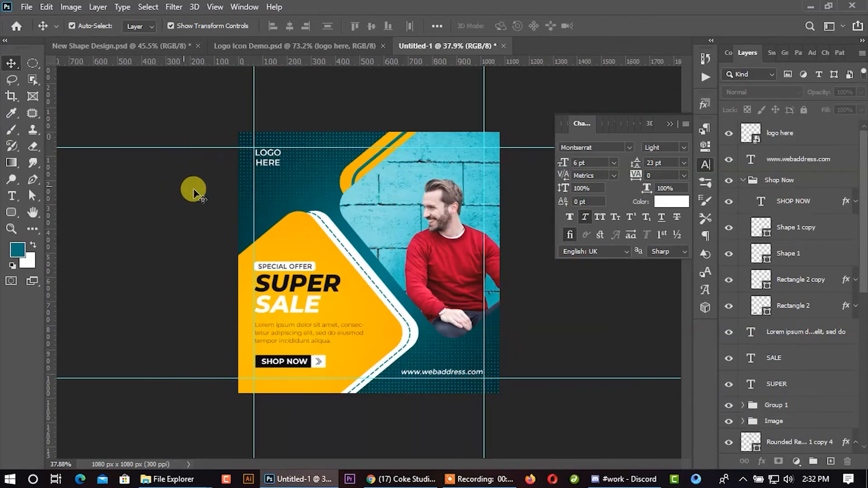
scroll(299, 143, "up", 5)
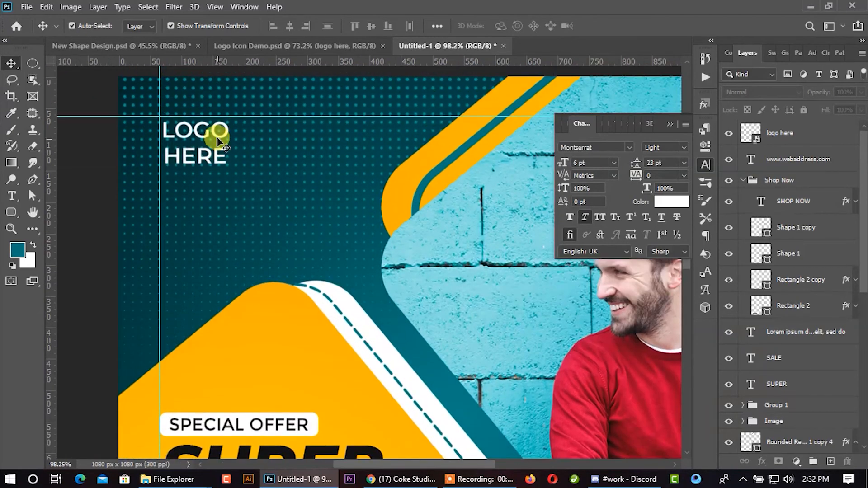
left_click(220, 135)
left_click(228, 158)
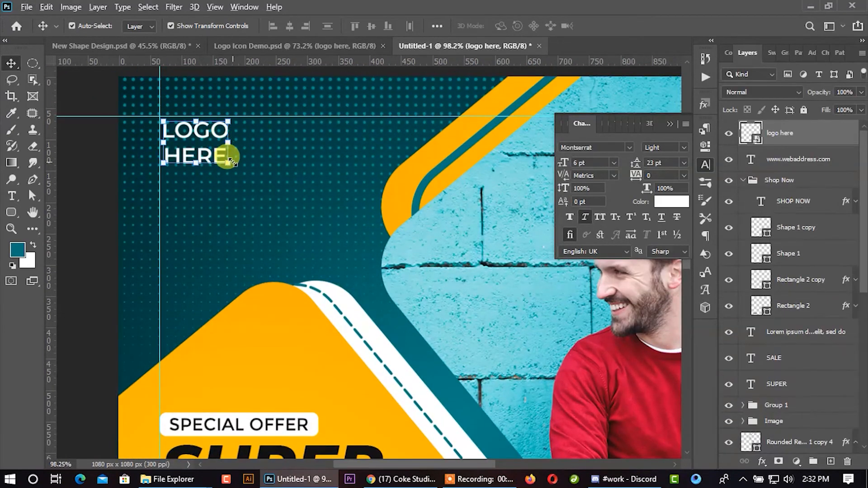
left_click(228, 162)
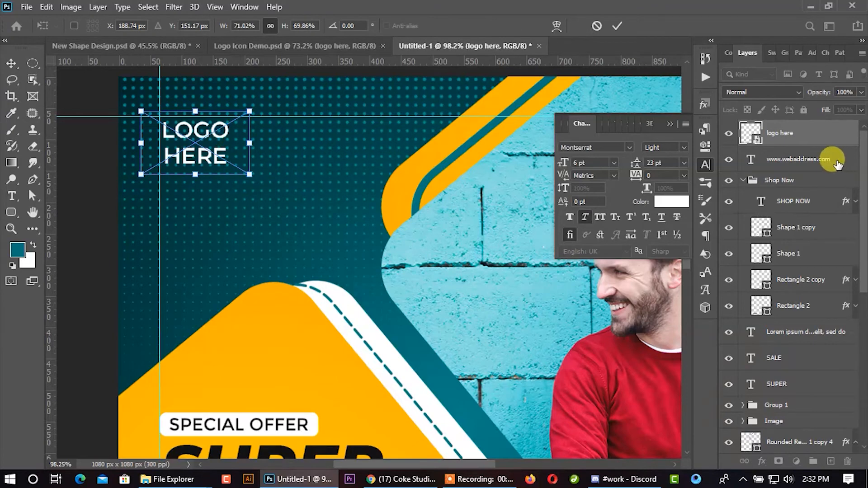
left_click_drag(250, 109, 250, 96)
left_click_drag(222, 130, 246, 147)
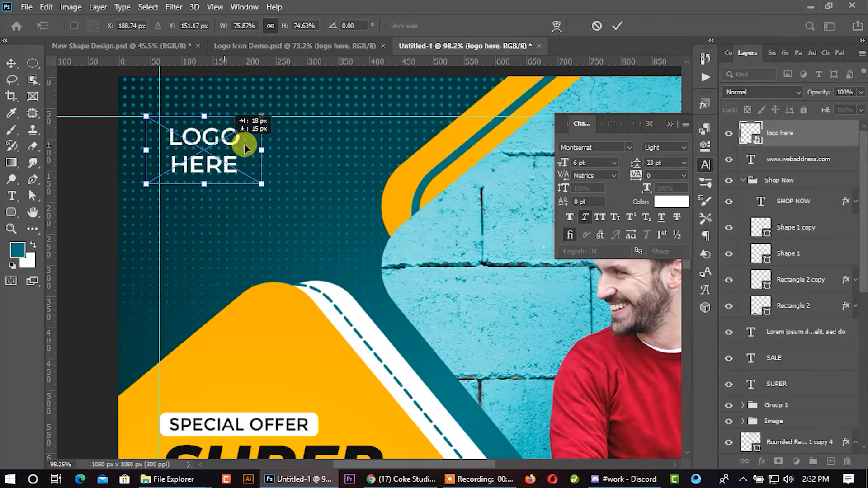
left_click(614, 27)
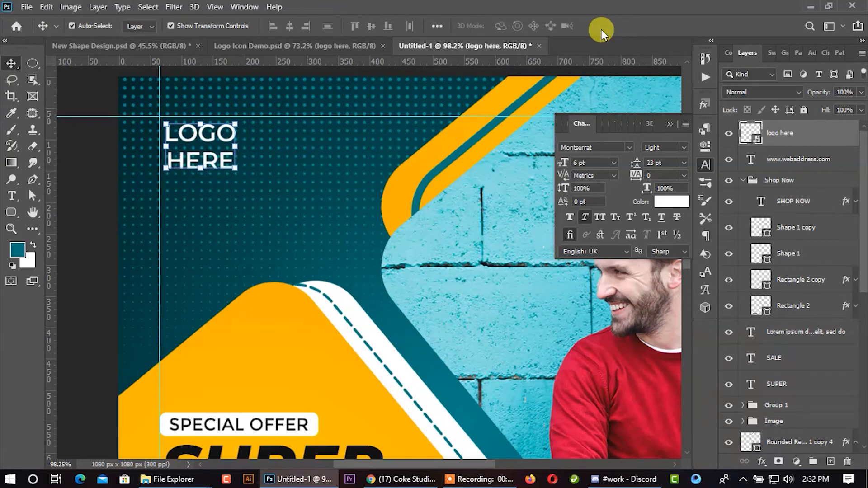
key("ctrl+0")
scroll(329, 168, "down", 4)
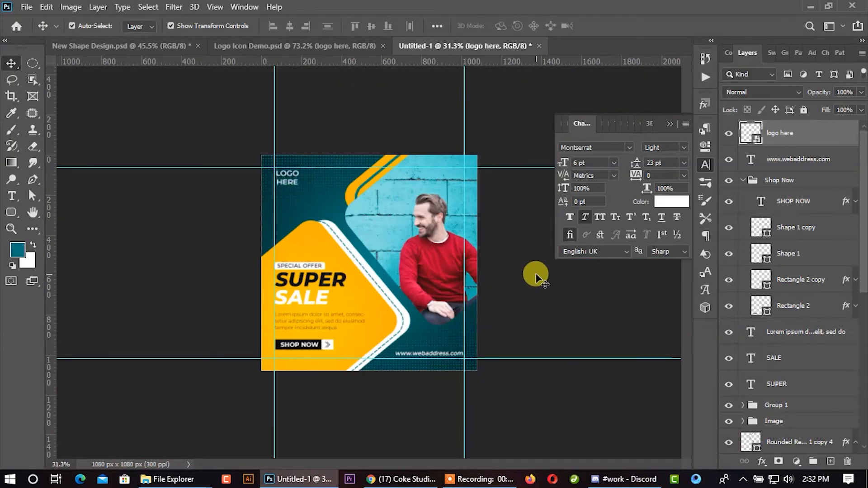
left_click(536, 275)
- Copy the orange X shape from Logo Icon Demo.psd onto the post's teal area between the logo and the yellow shape
scroll(366, 278, "up", 2)
left_click(334, 48)
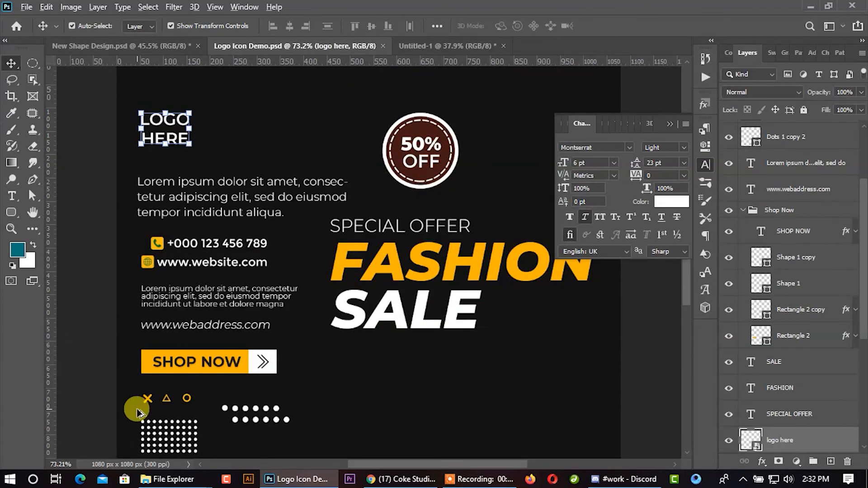
scroll(145, 400, "up", 3)
left_click_drag(153, 393, 294, 191)
left_click(570, 308)
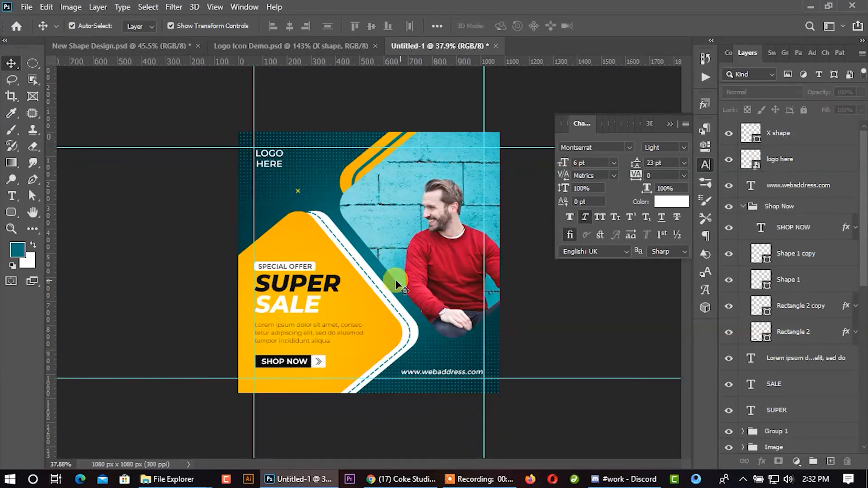
- Scale the X shape below the logo up to 177.39% and deselect it
left_click(298, 191)
scroll(299, 191, "up", 8)
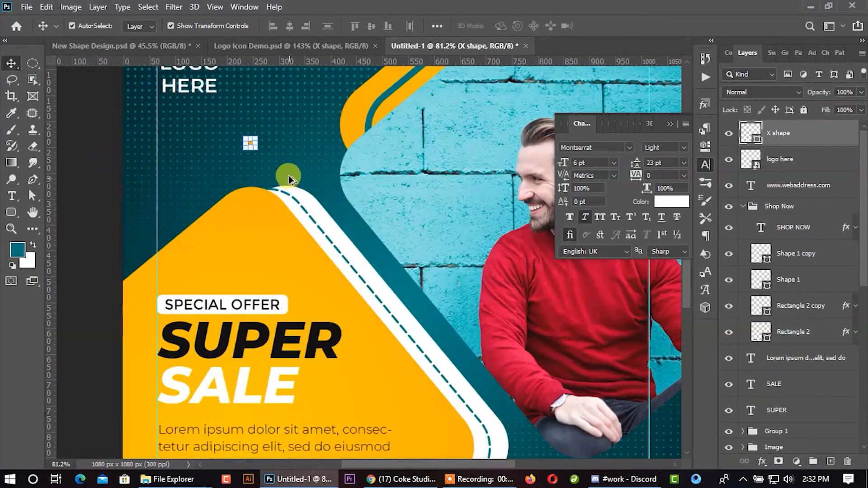
left_click_drag(255, 139, 261, 135)
left_click(630, 26)
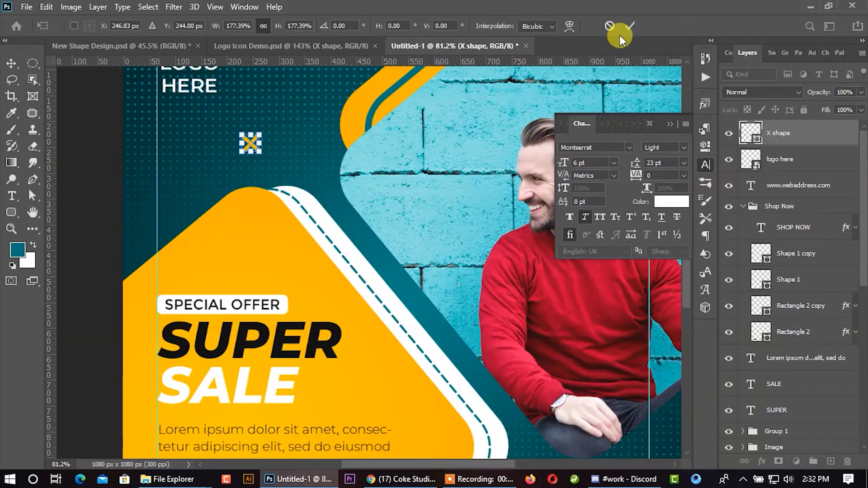
scroll(248, 243, "down", 4)
left_click(616, 348)
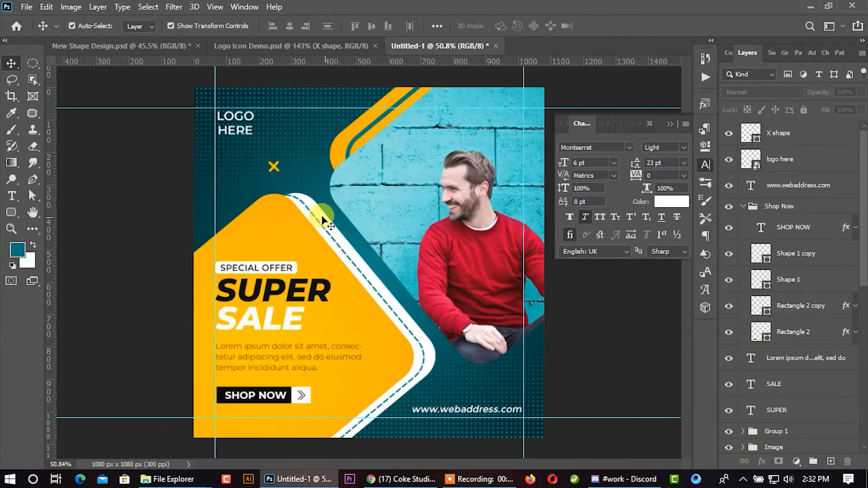
left_click(275, 169)
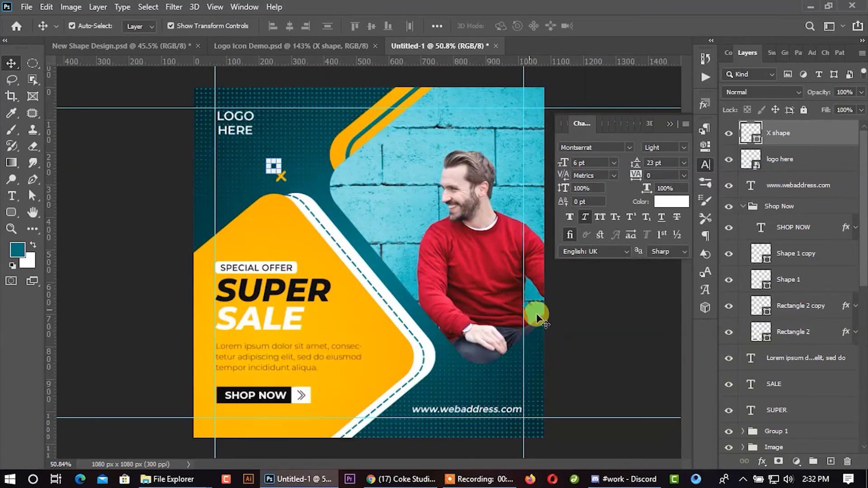
left_click(371, 242)
left_click(605, 407)
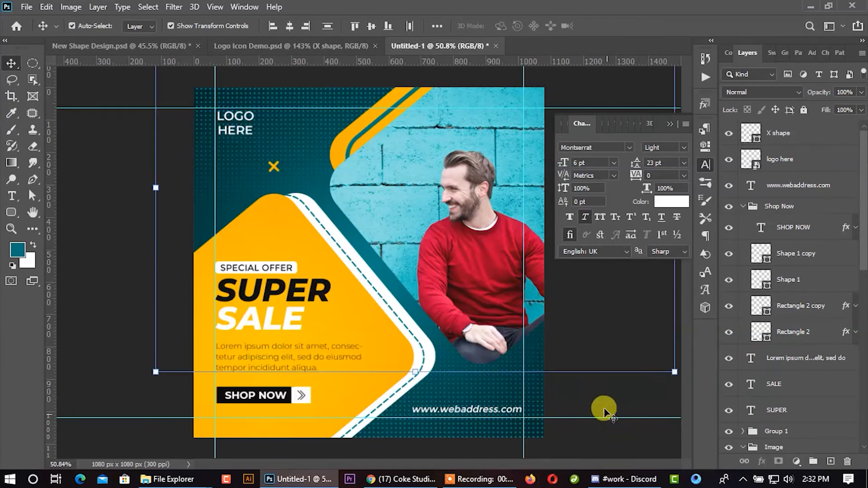
left_click(279, 169)
left_click_drag(275, 170, 459, 388)
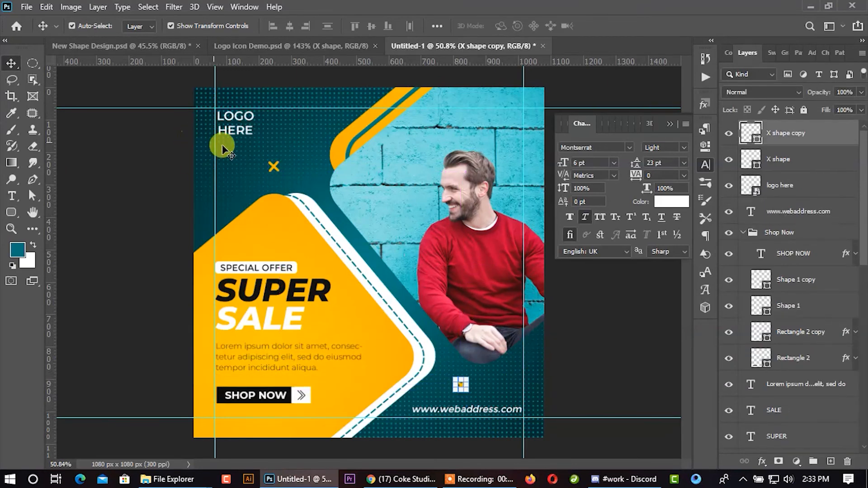
- Scale the original X shape below the logo down to 84.24%
left_click(275, 168)
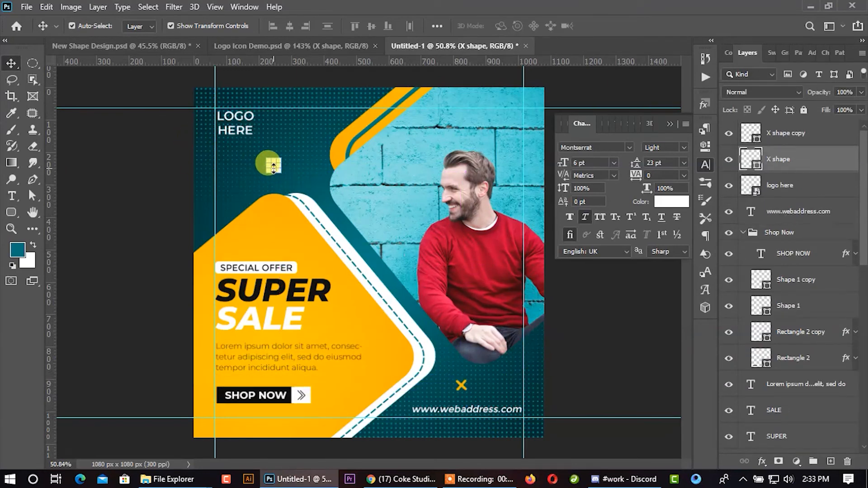
left_click(575, 321)
scroll(297, 266, "down", 5)
scroll(280, 195, "up", 3)
scroll(272, 185, "up", 3)
left_click(264, 146)
scroll(267, 145, "up", 3)
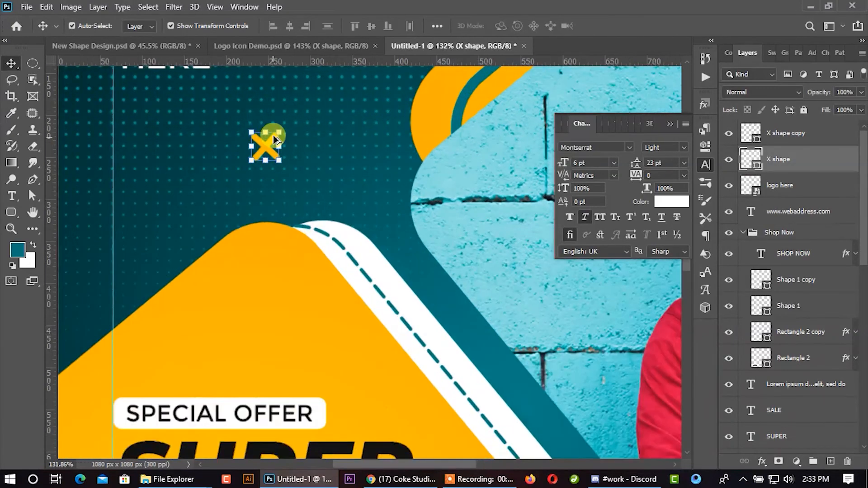
left_click_drag(278, 132, 273, 134)
scroll(316, 149, "down", 4)
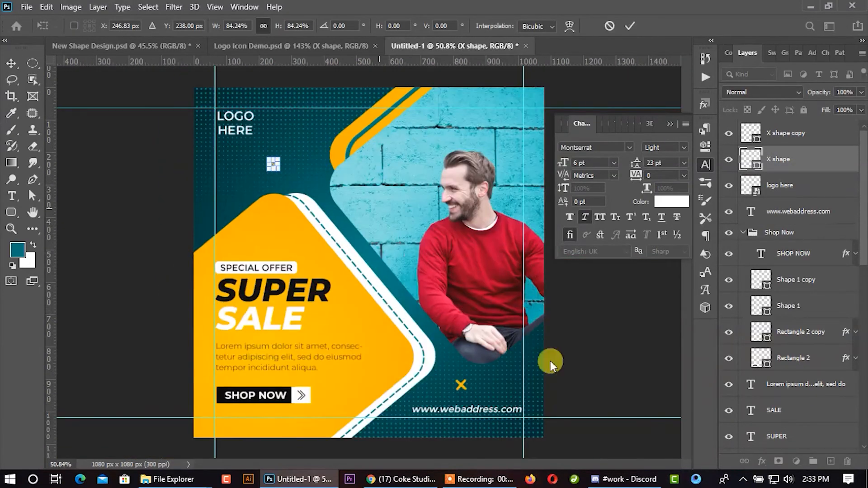
key("Return")
scroll(470, 392, "up", 2)
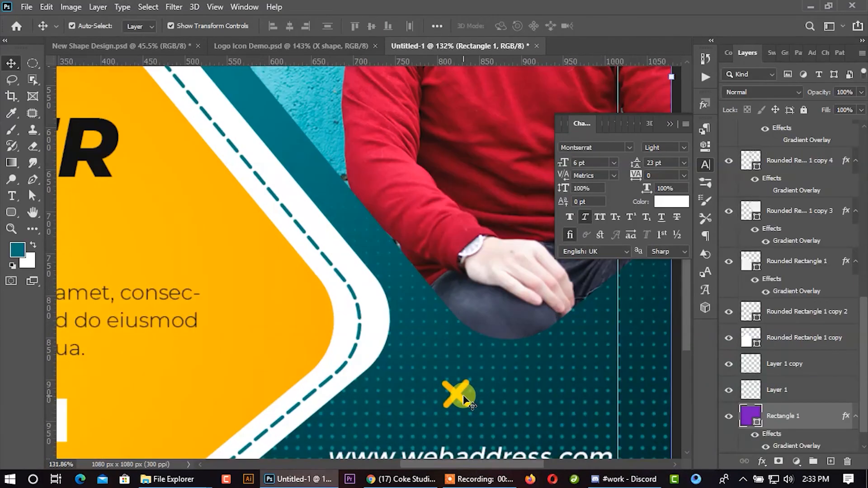